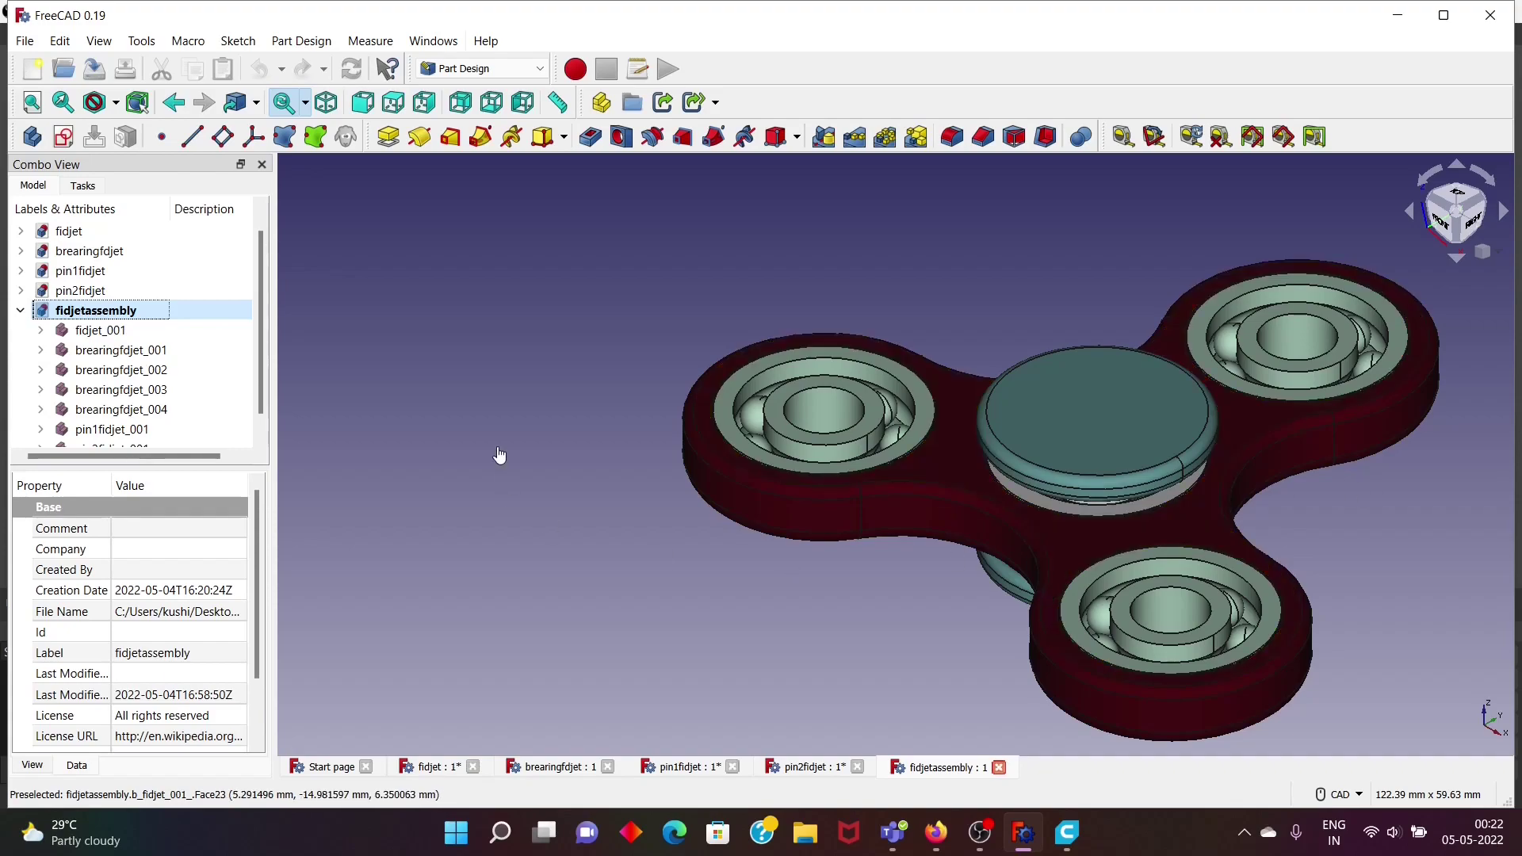
Open the fidjet part and review its base sketch and the Pad parameters.
scroll(123, 298, up, 1)
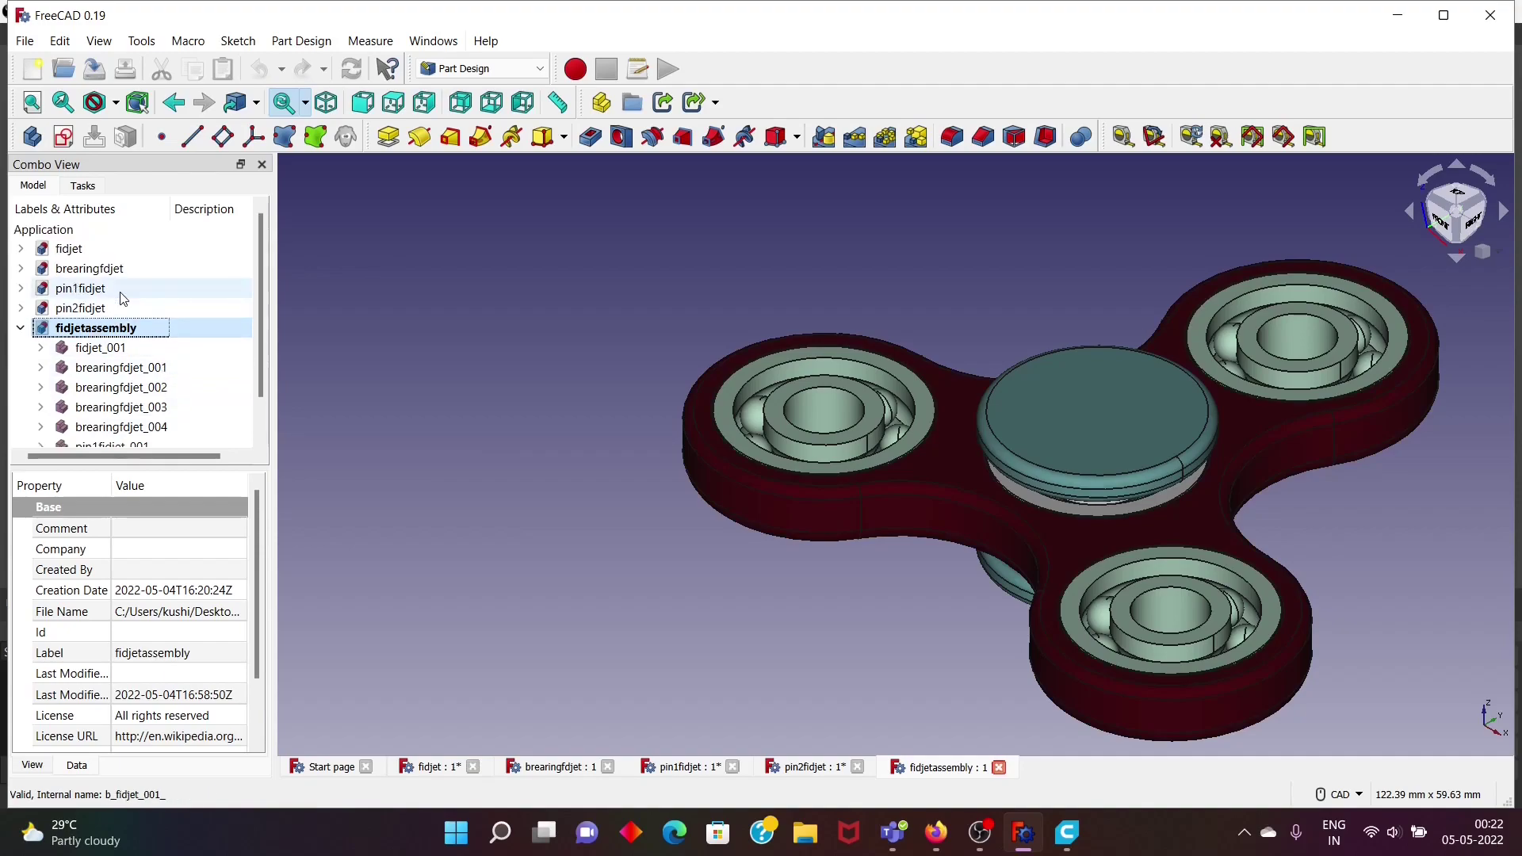
double_click(92, 250)
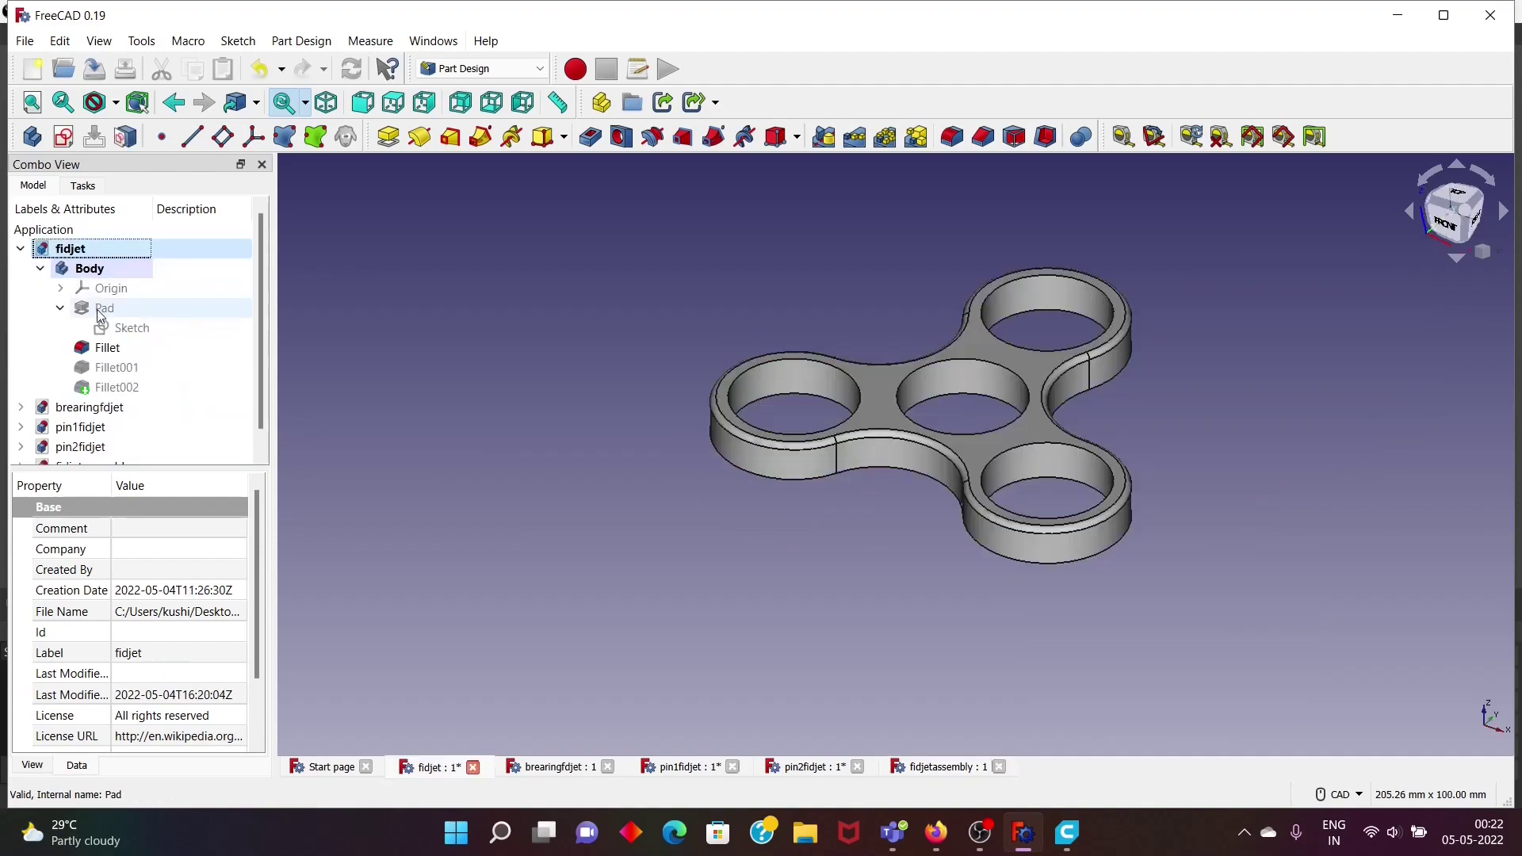
double_click(111, 328)
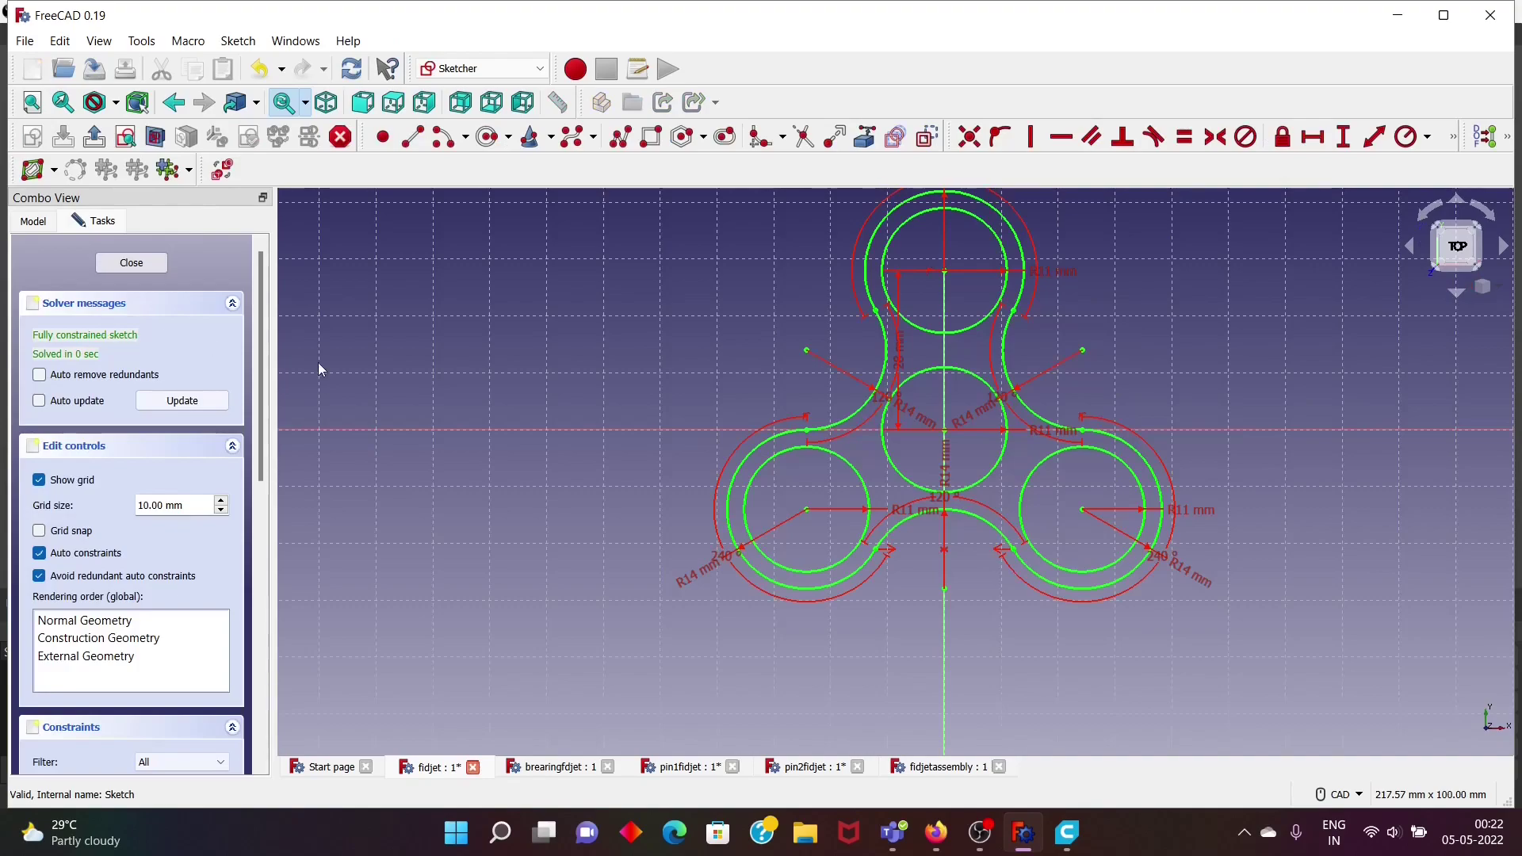
scroll(1196, 326, down, 2)
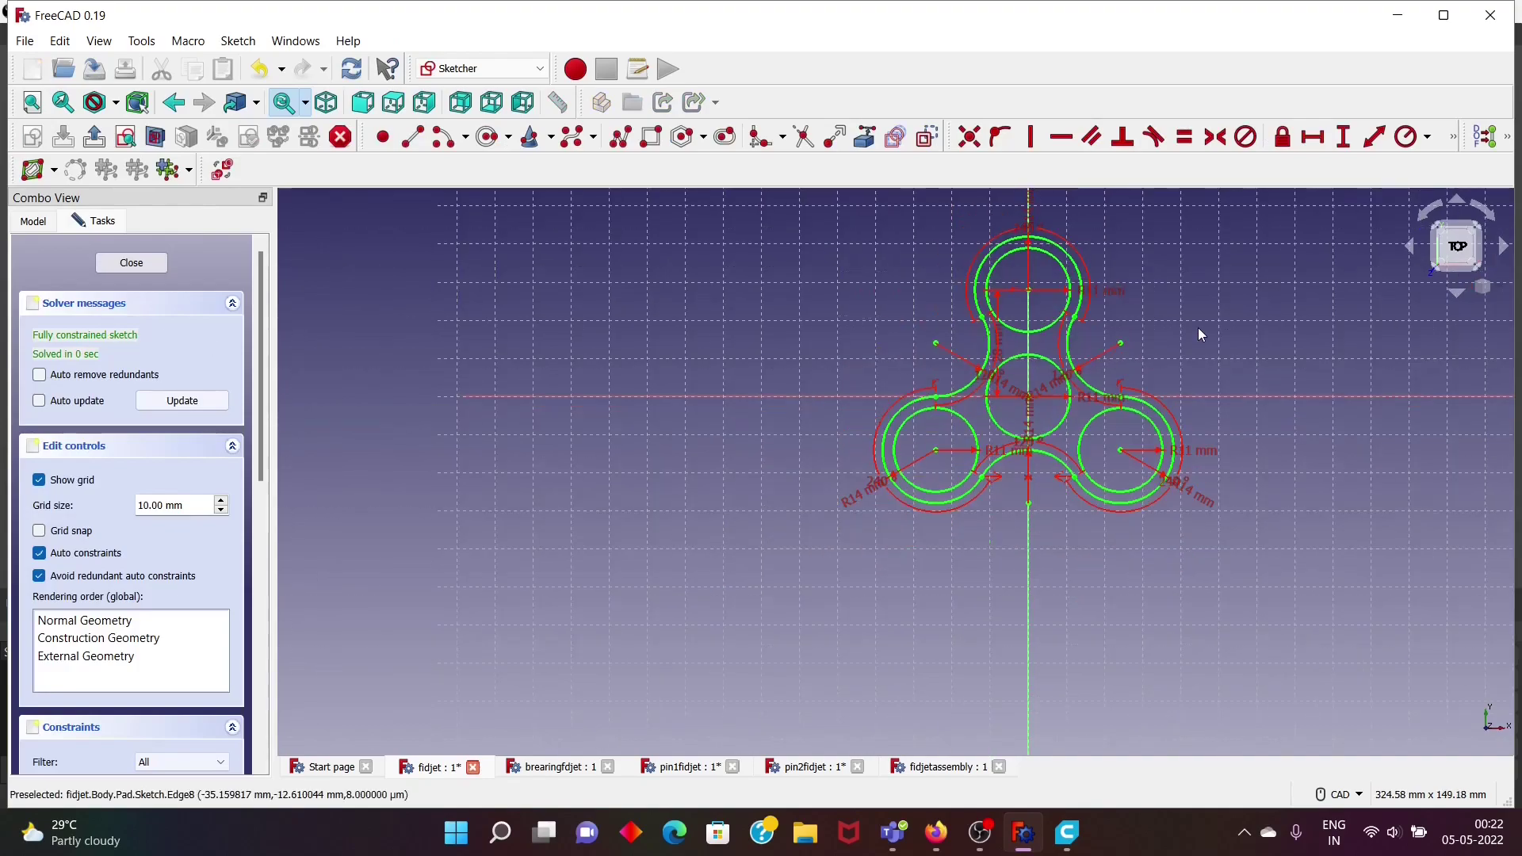
click(131, 262)
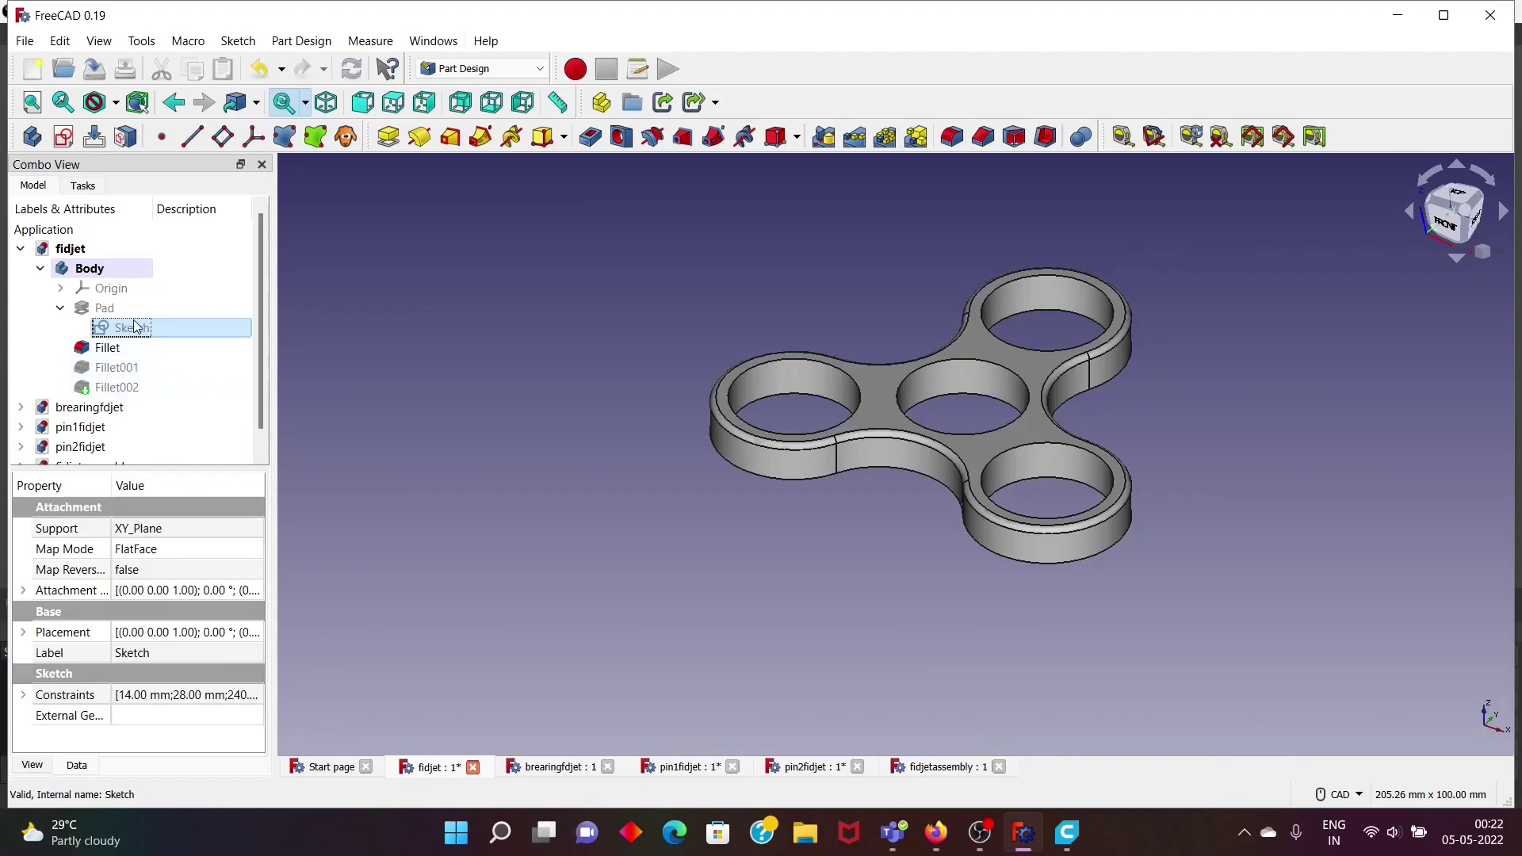
double_click(119, 308)
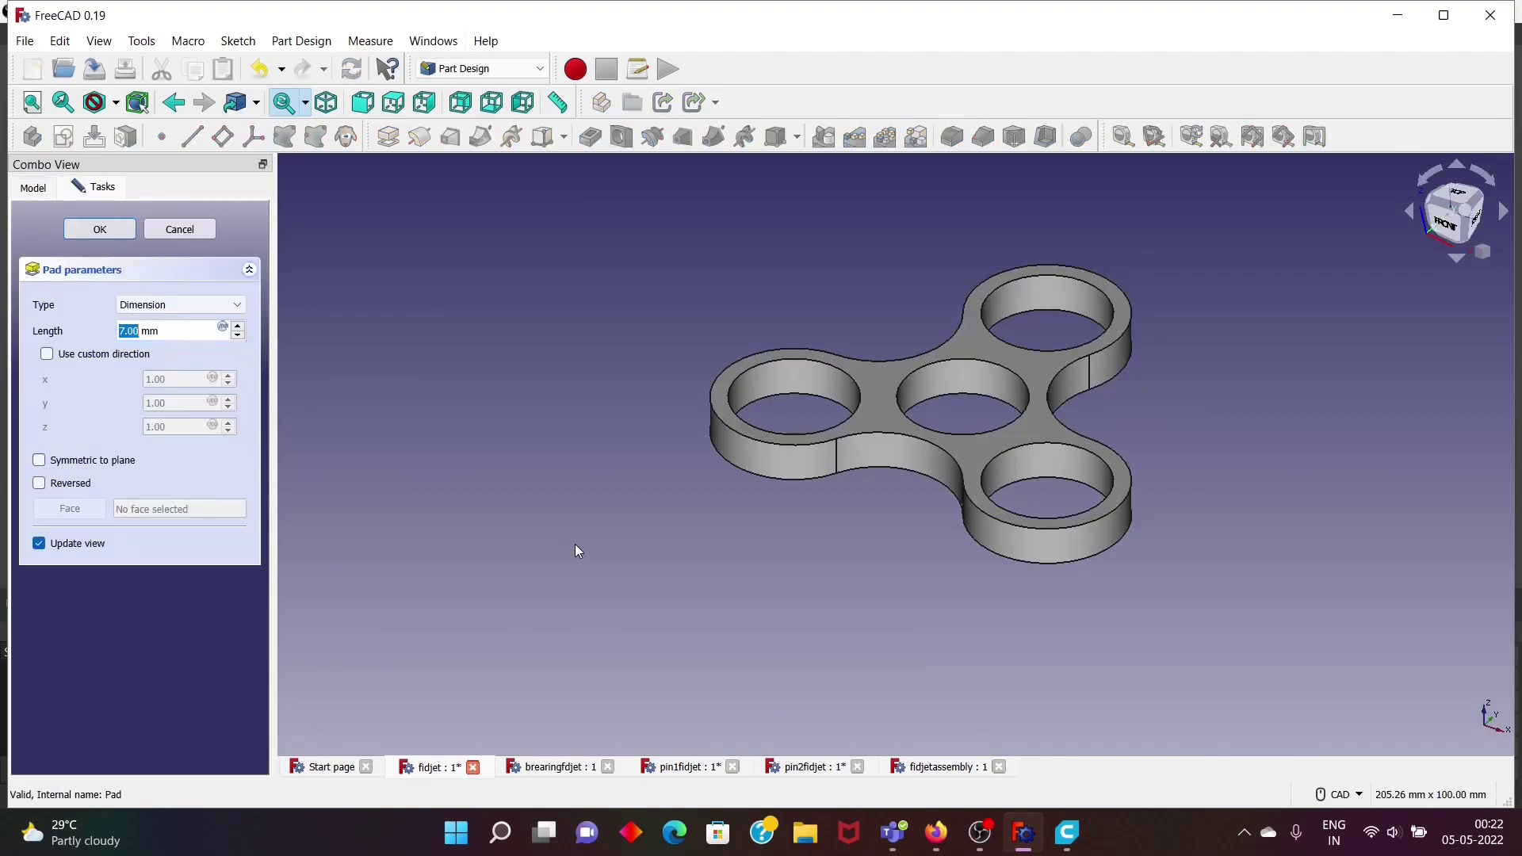
click(99, 229)
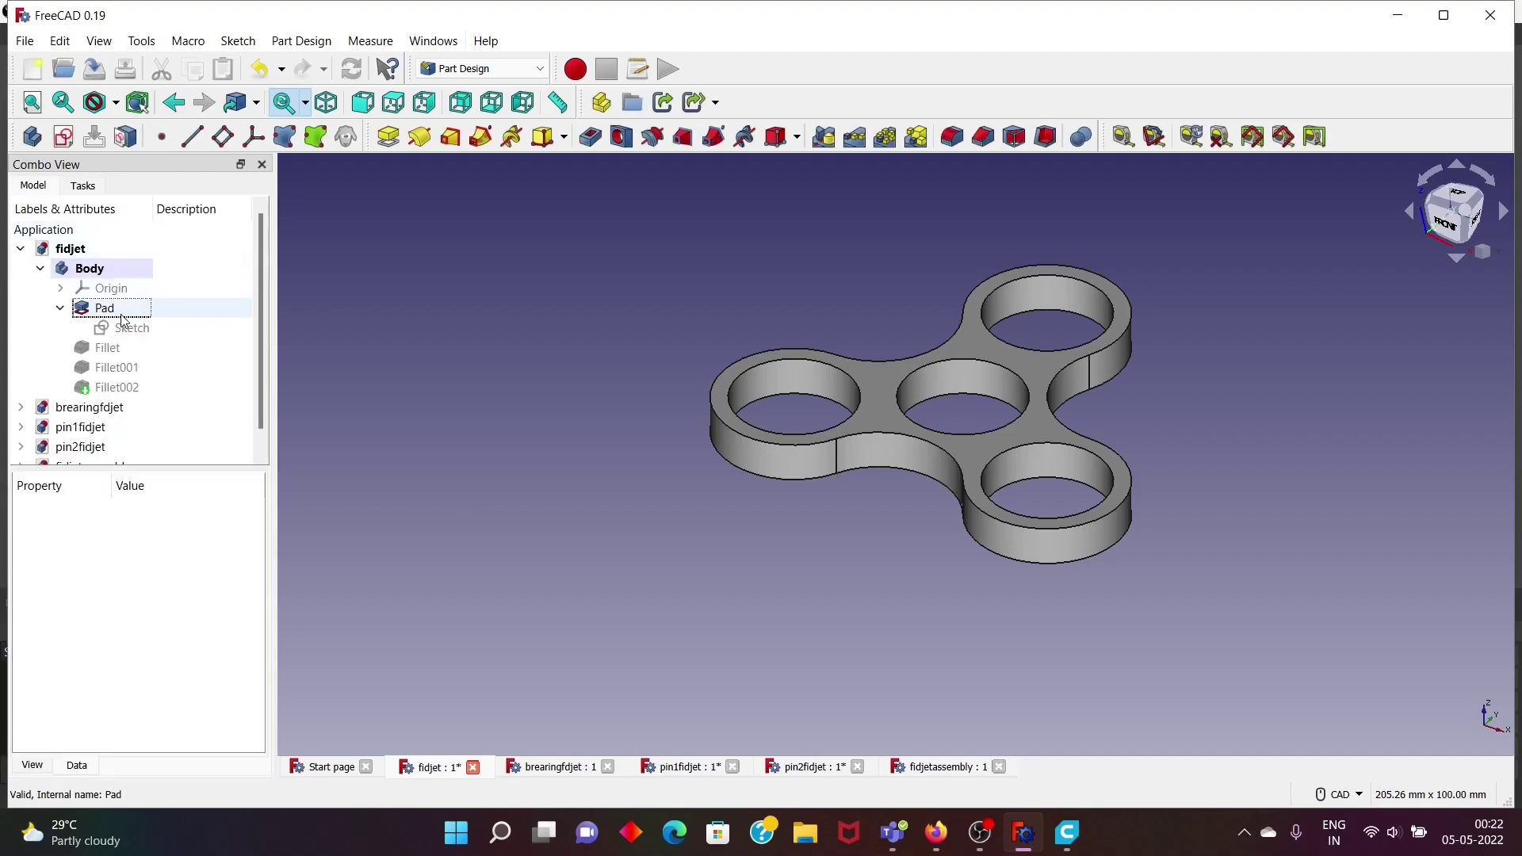
Make Fillet002 the visible feature of the fidjet body.
click(141, 387)
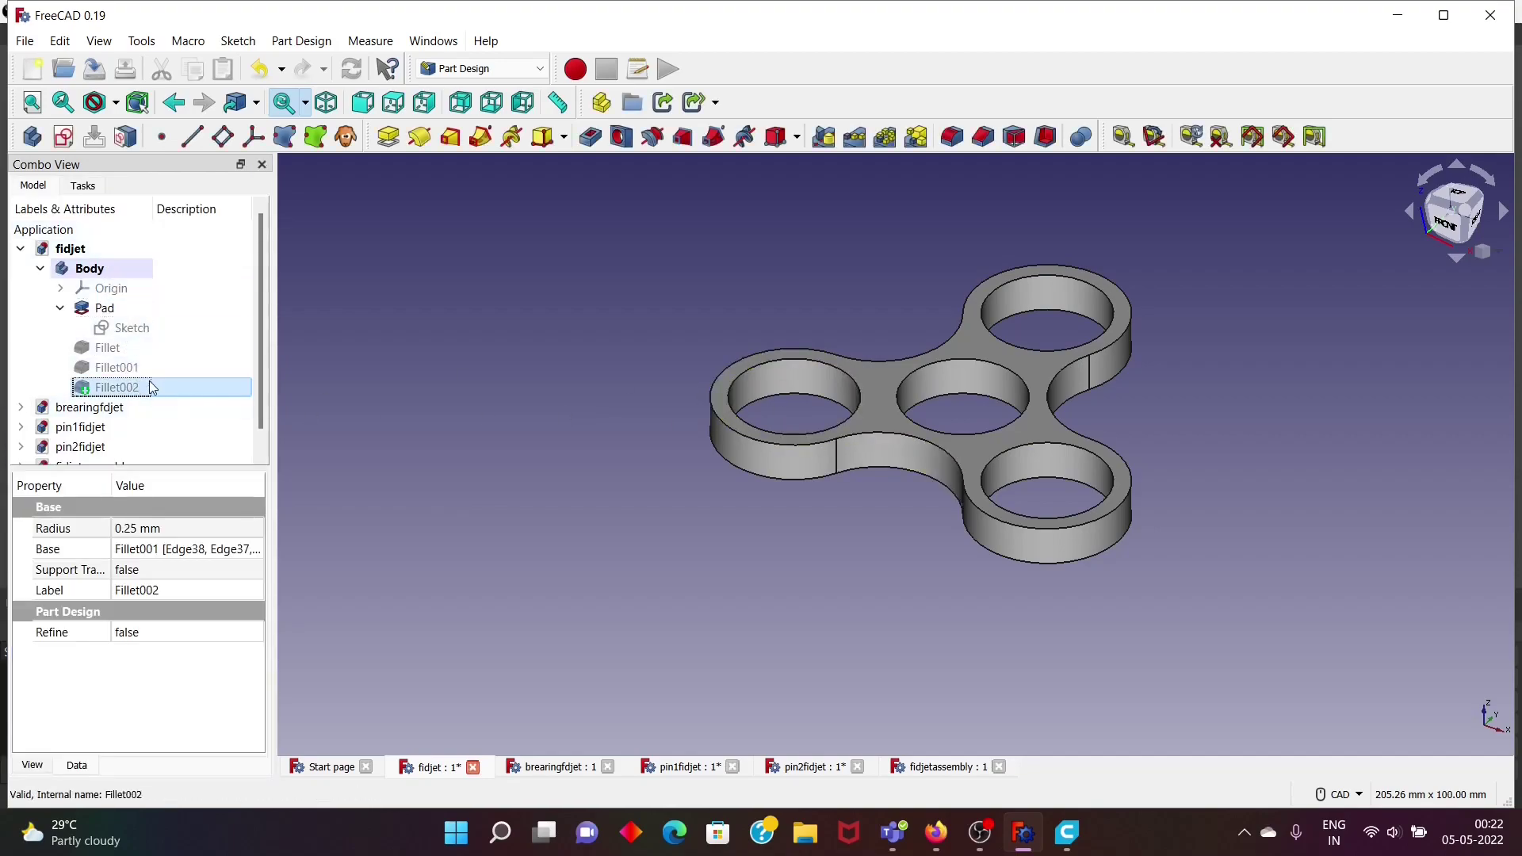
key(space)
click(507, 511)
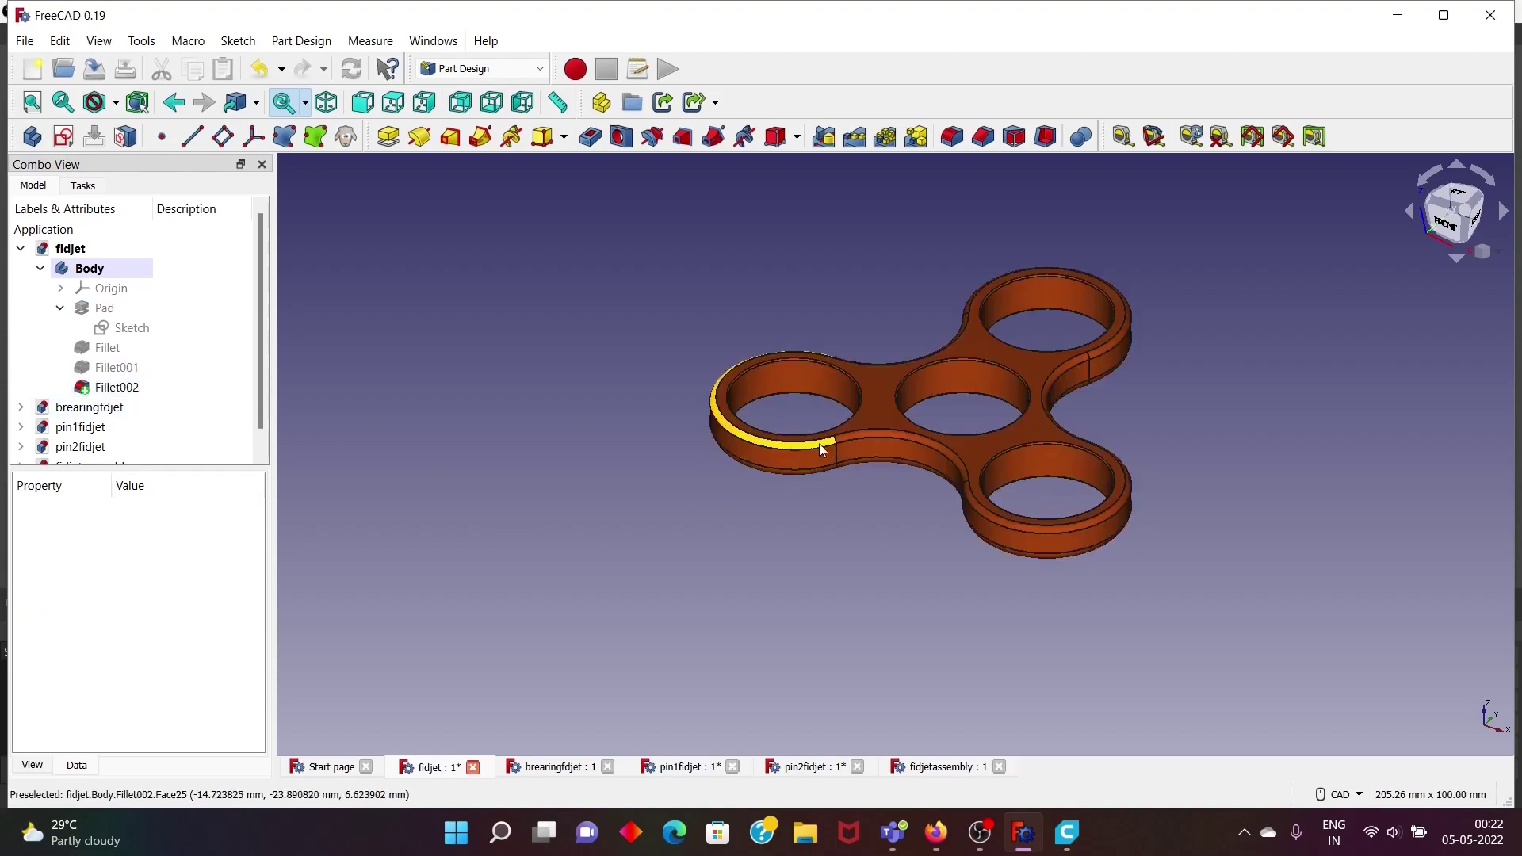
Open the brearingfdjet part and inspect its Cut002 rings and the polar Array of balls.
double_click(98, 407)
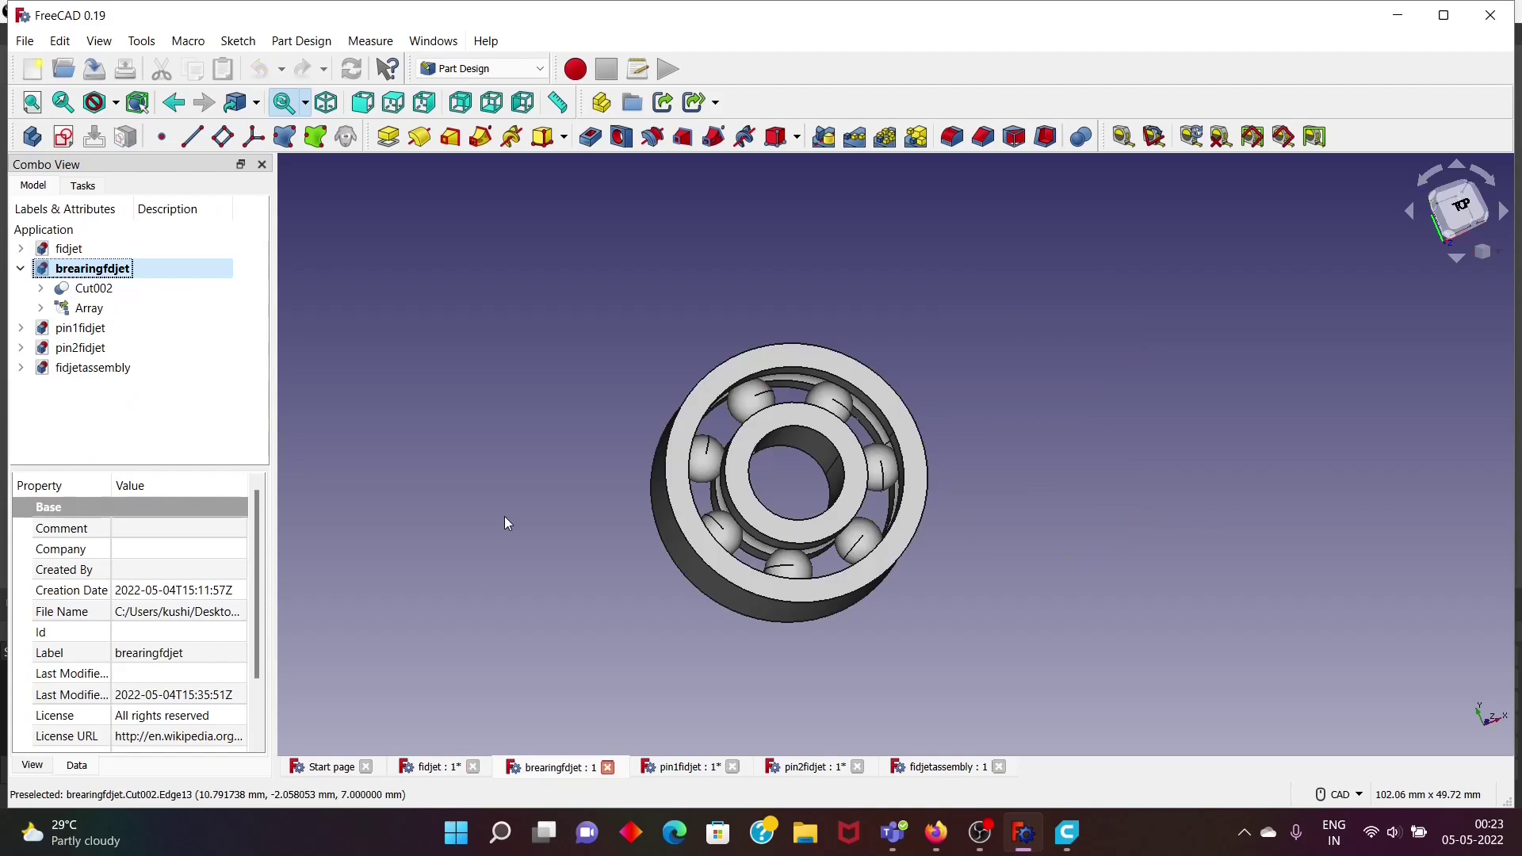
scroll(954, 496, up, 2)
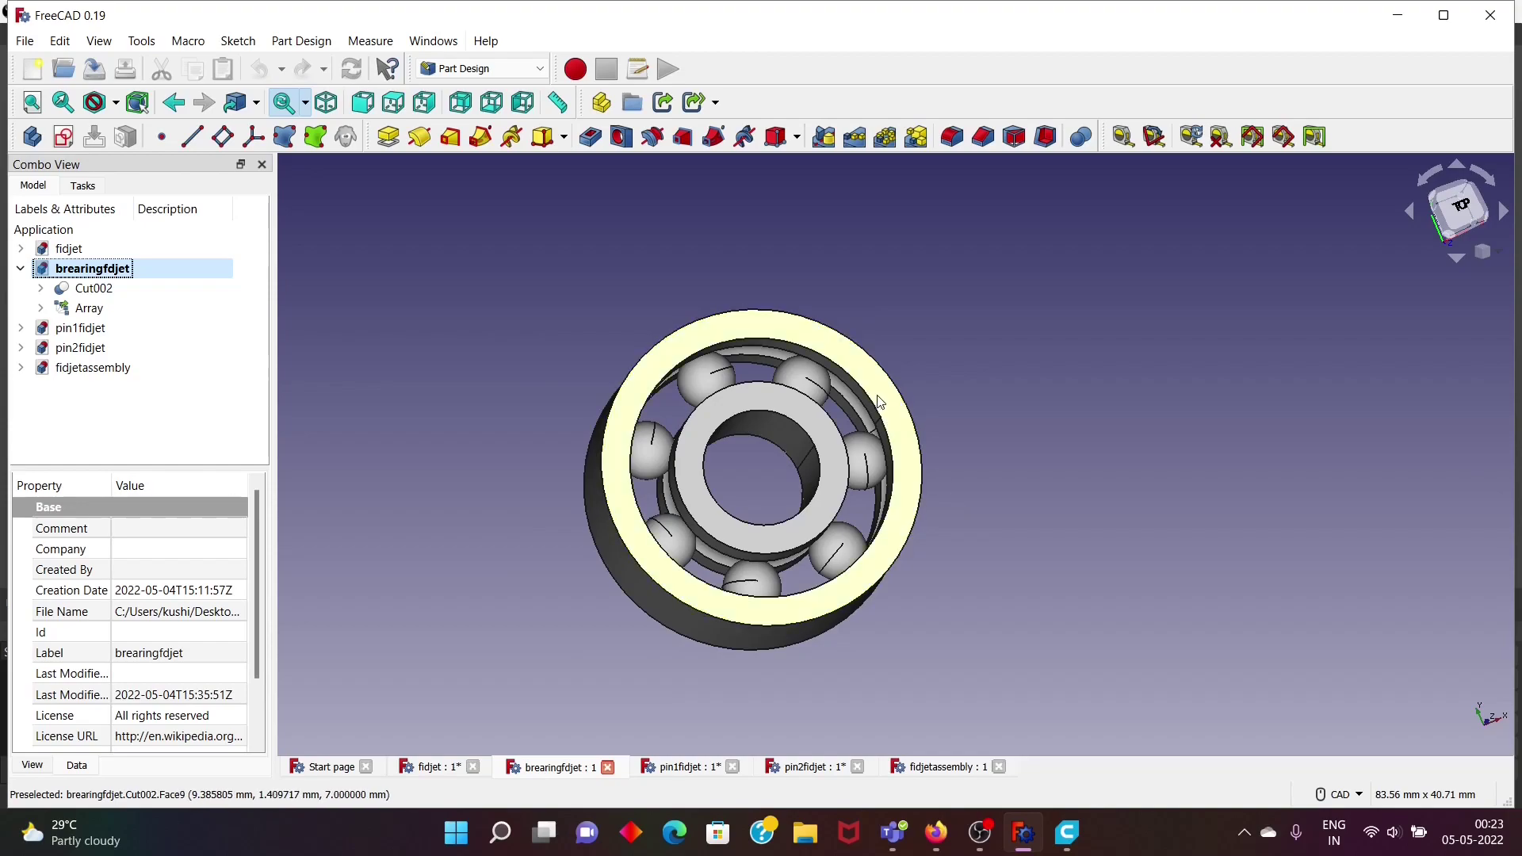
click(139, 294)
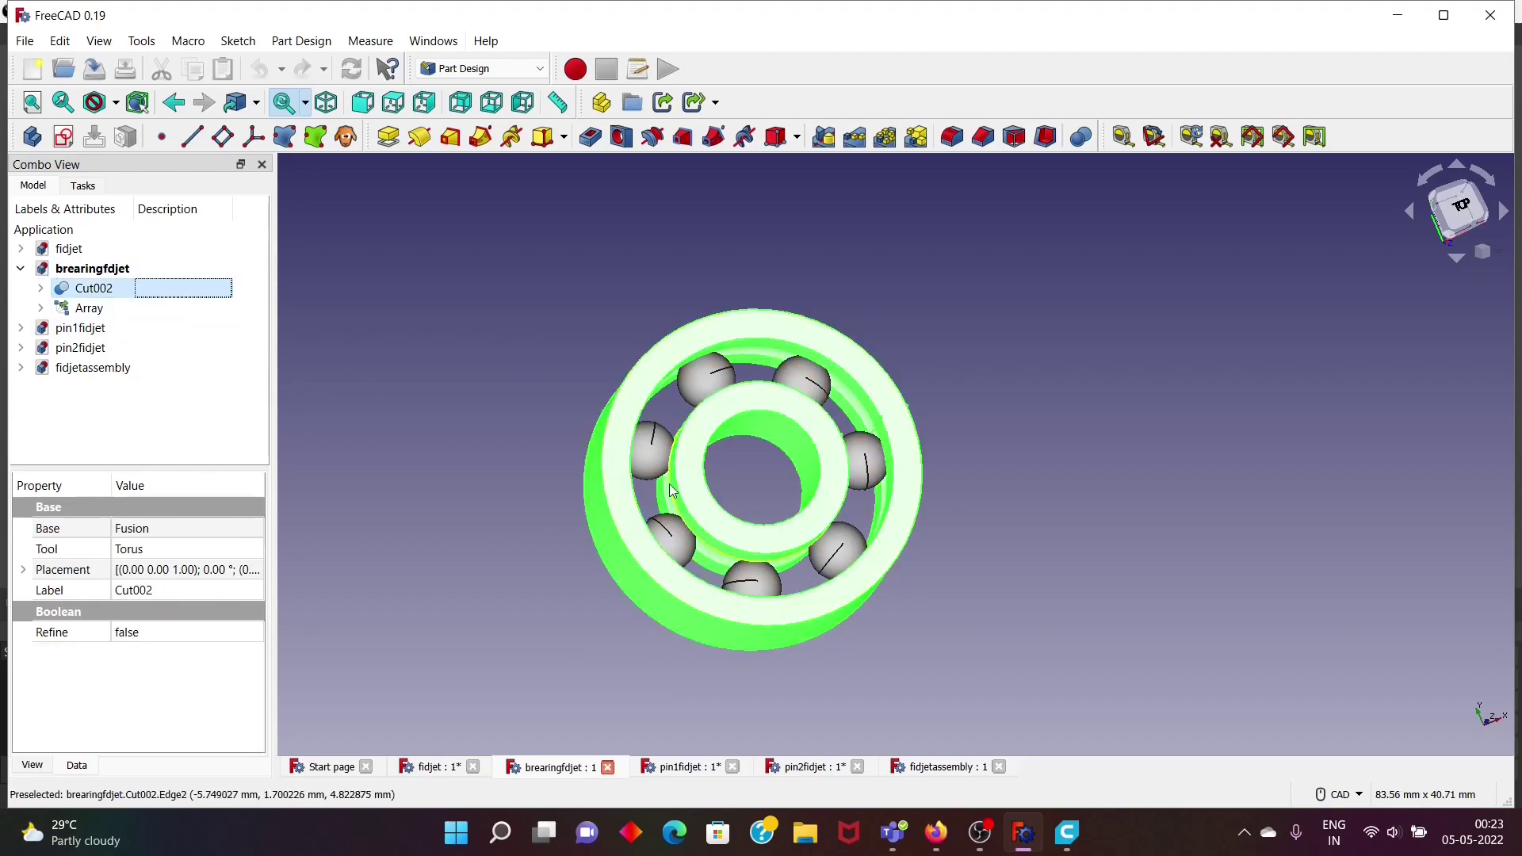
click(159, 316)
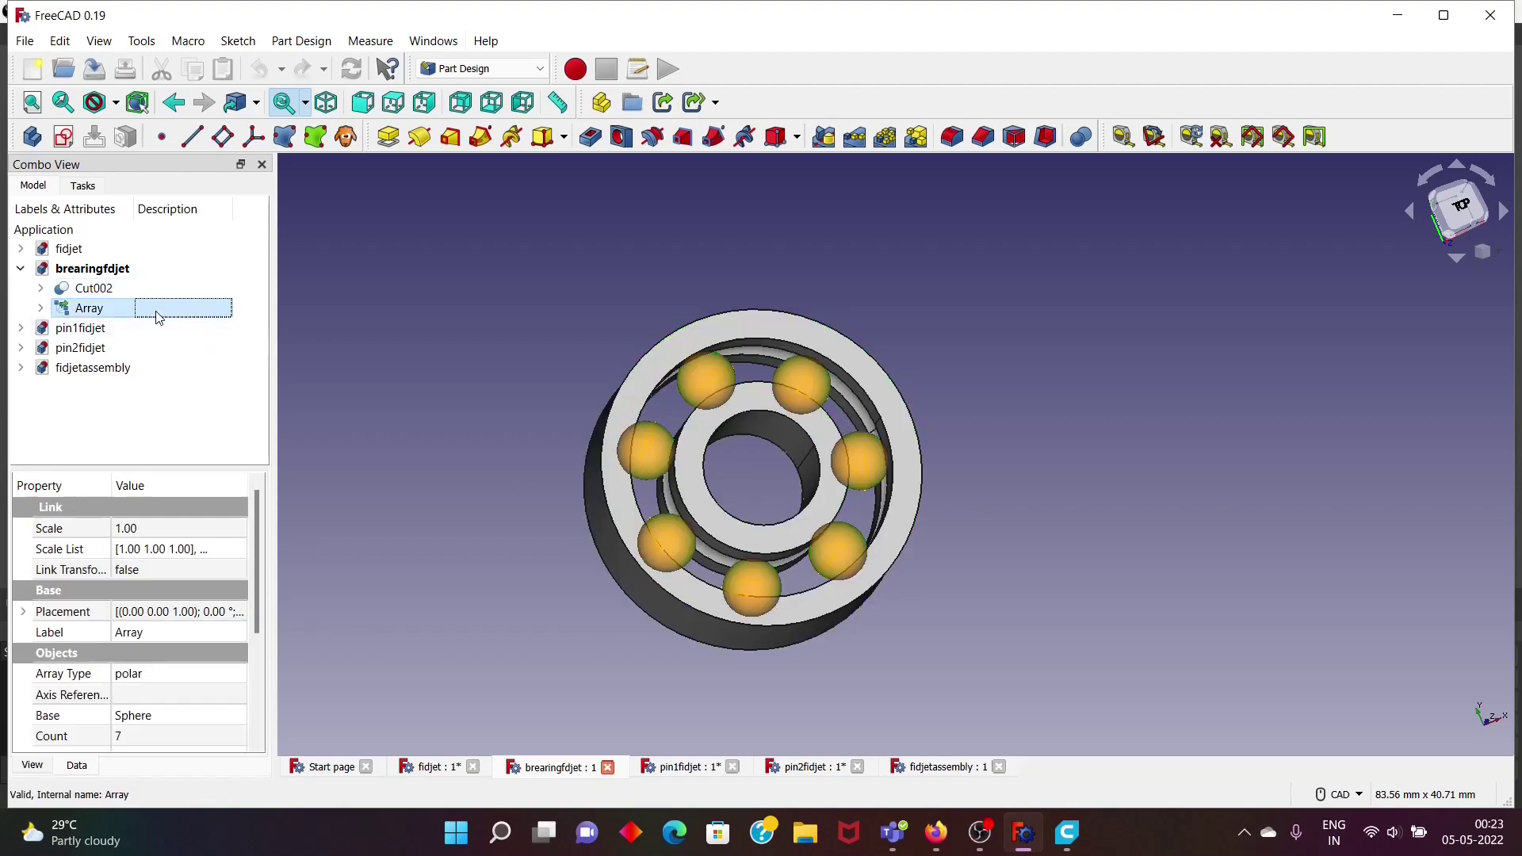
Open the pin1fidjet part and inspect its Pad and Fillet features.
click(141, 329)
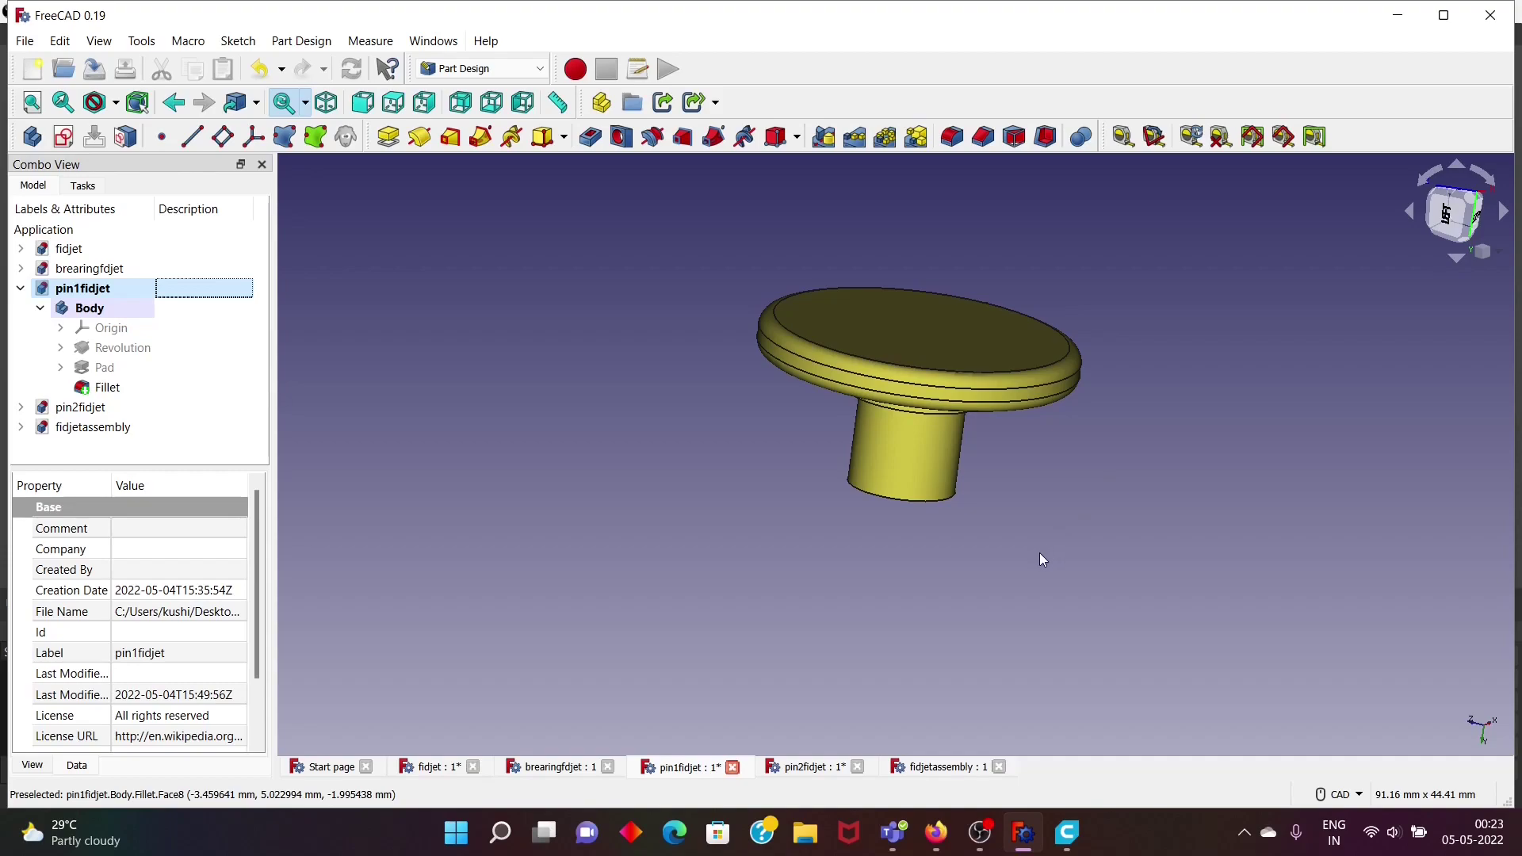
scroll(1039, 553, up, 2)
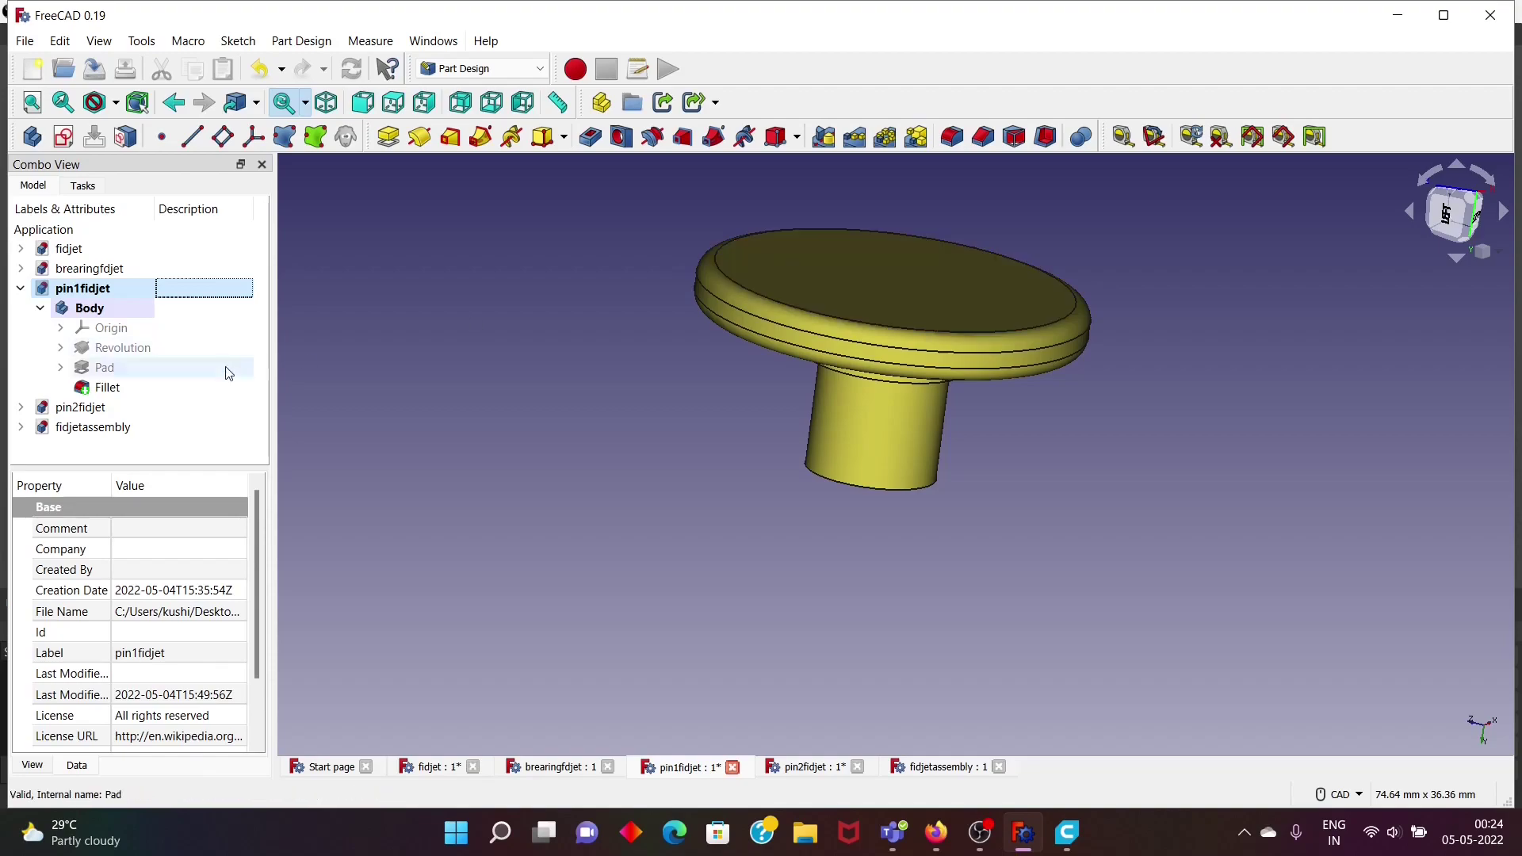
click(115, 367)
click(189, 387)
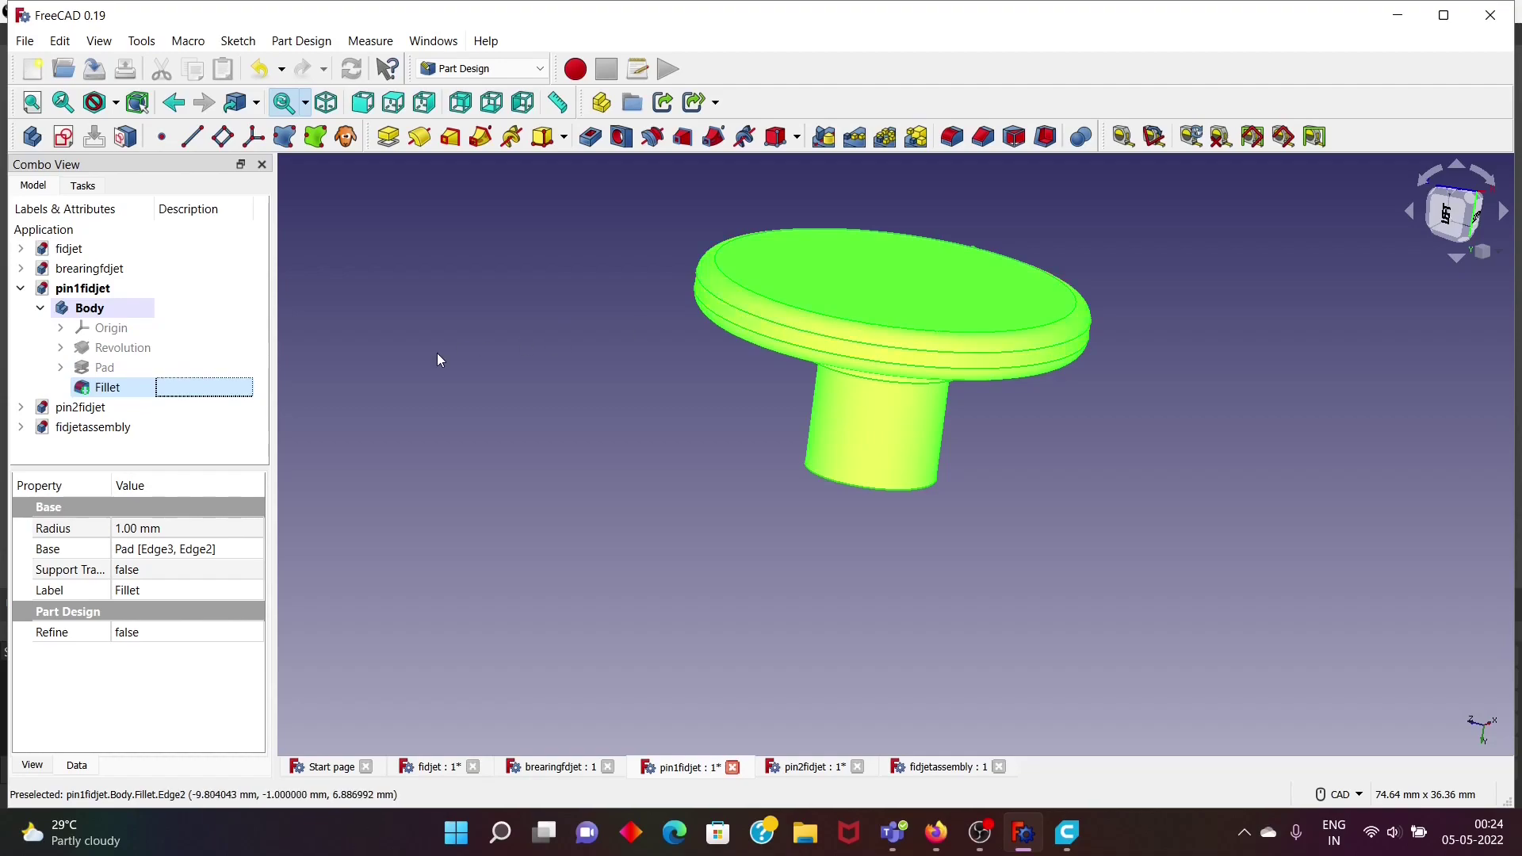
Open the pin2fidjet part and check the parameters of its Fillet.
click(224, 407)
double_click(220, 406)
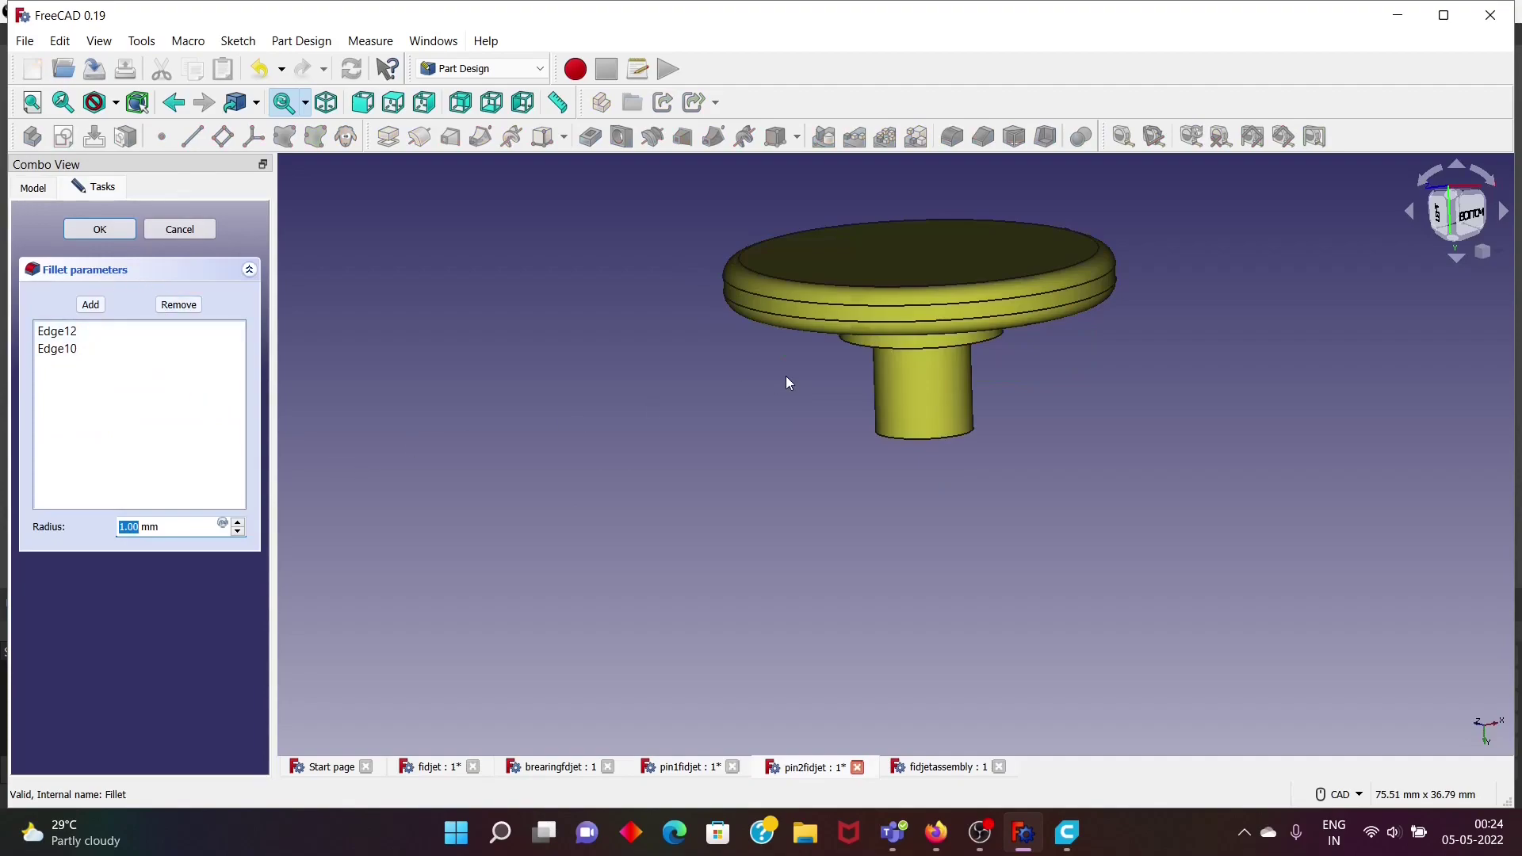
click(100, 229)
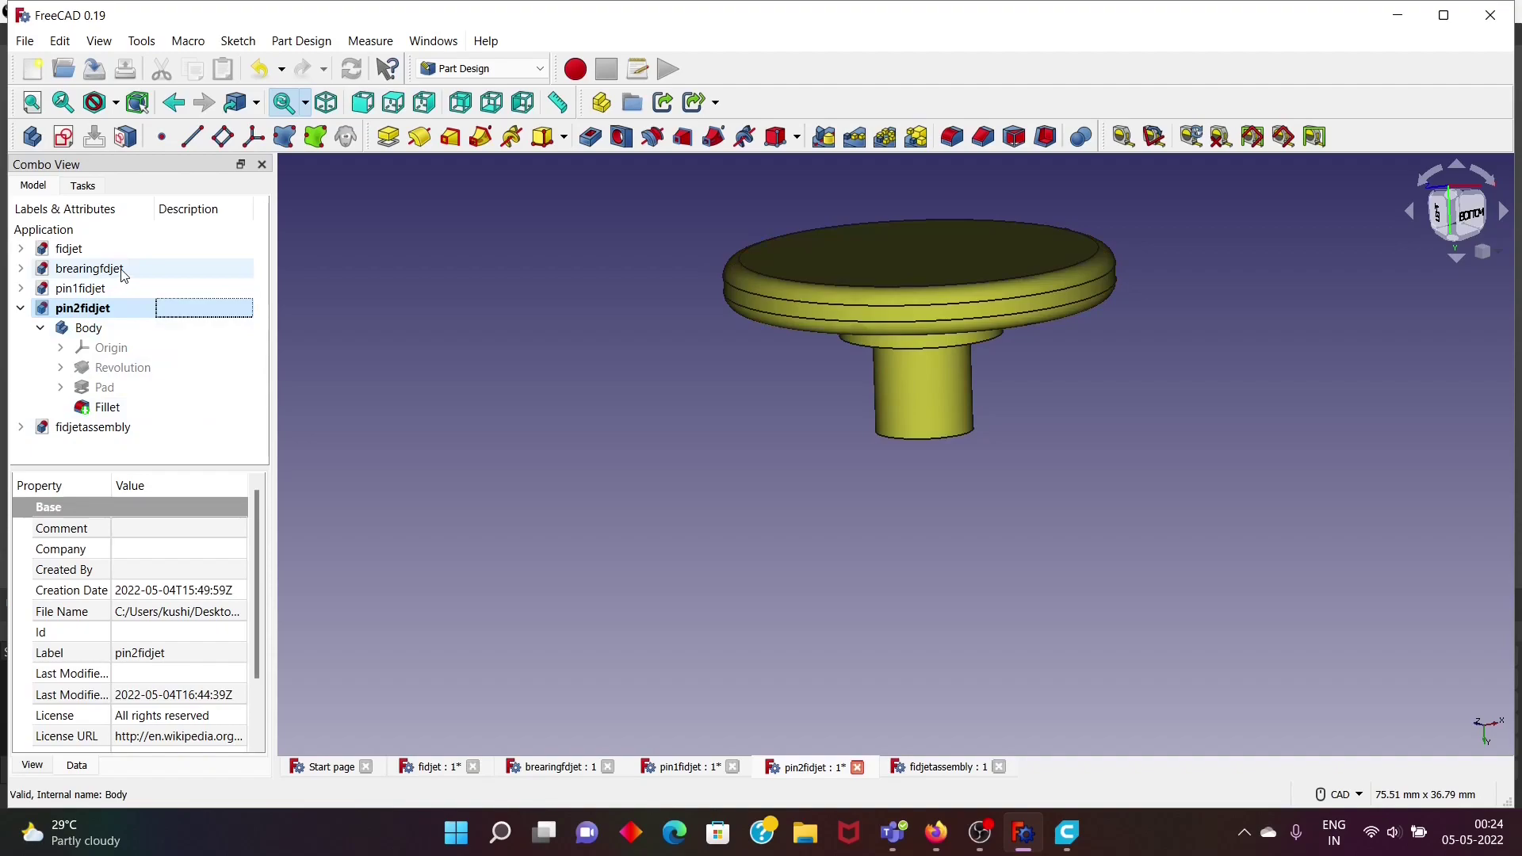
Open fidjetassembly and examine its component parts, including the central bearing brearingfdjet_001 and the cap pin pin1fidjet_001.
double_click(91, 428)
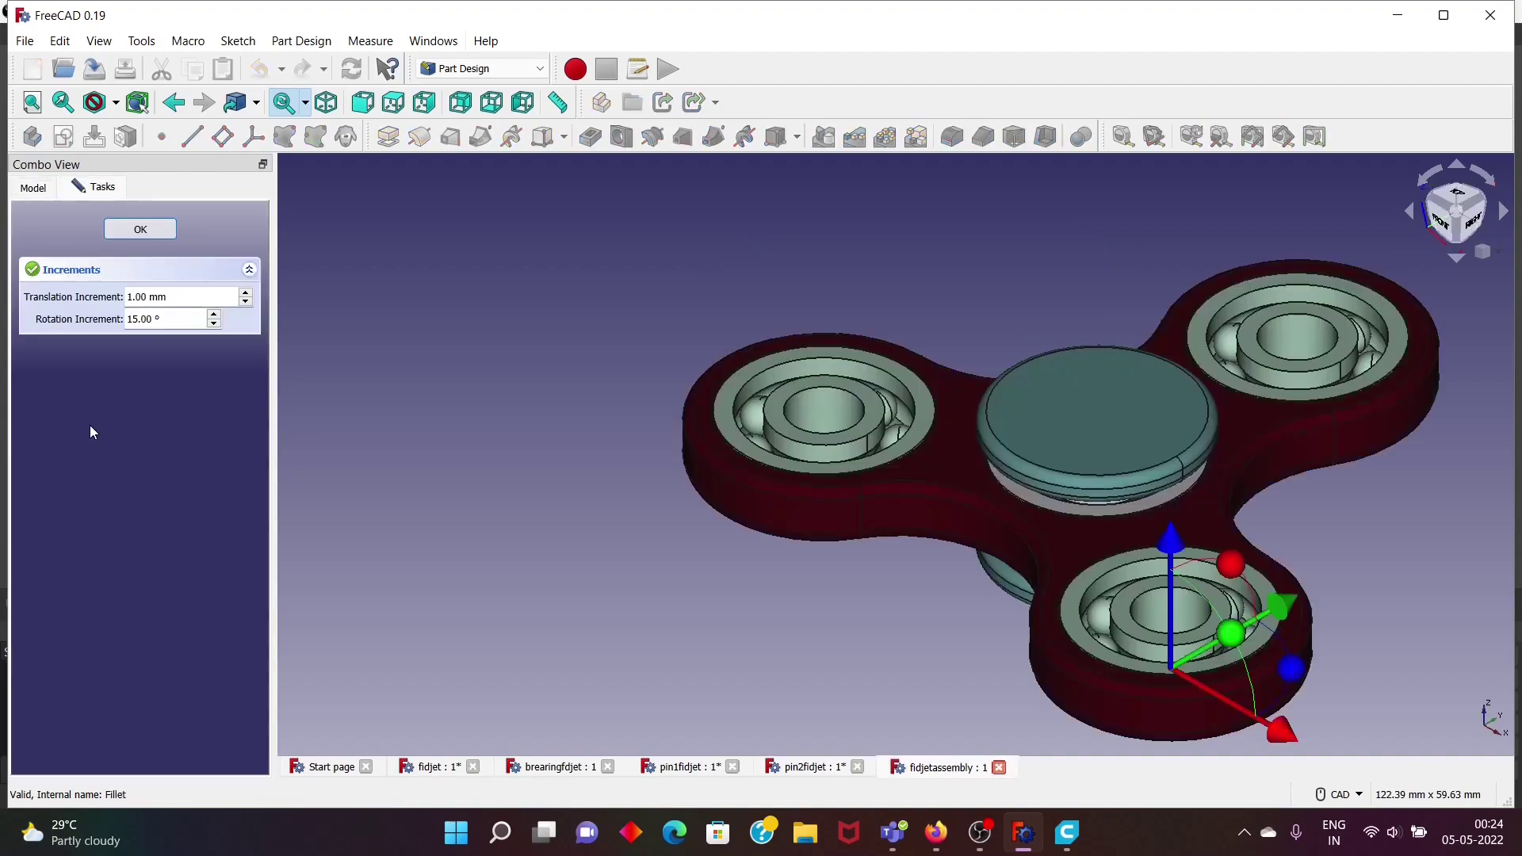
click(140, 229)
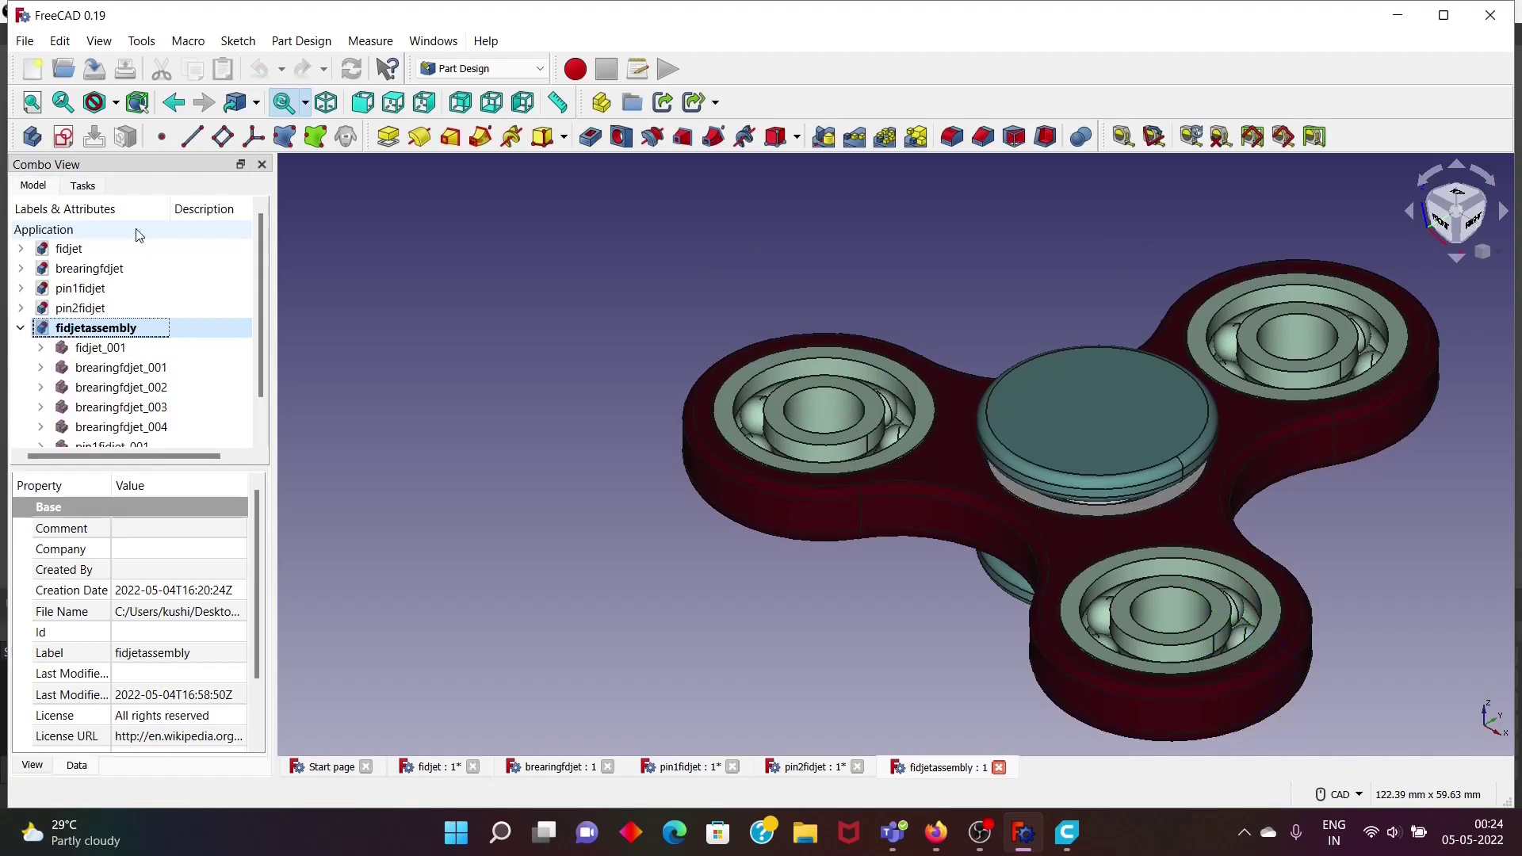
scroll(123, 405, down, 2)
scroll(1115, 461, down, 2)
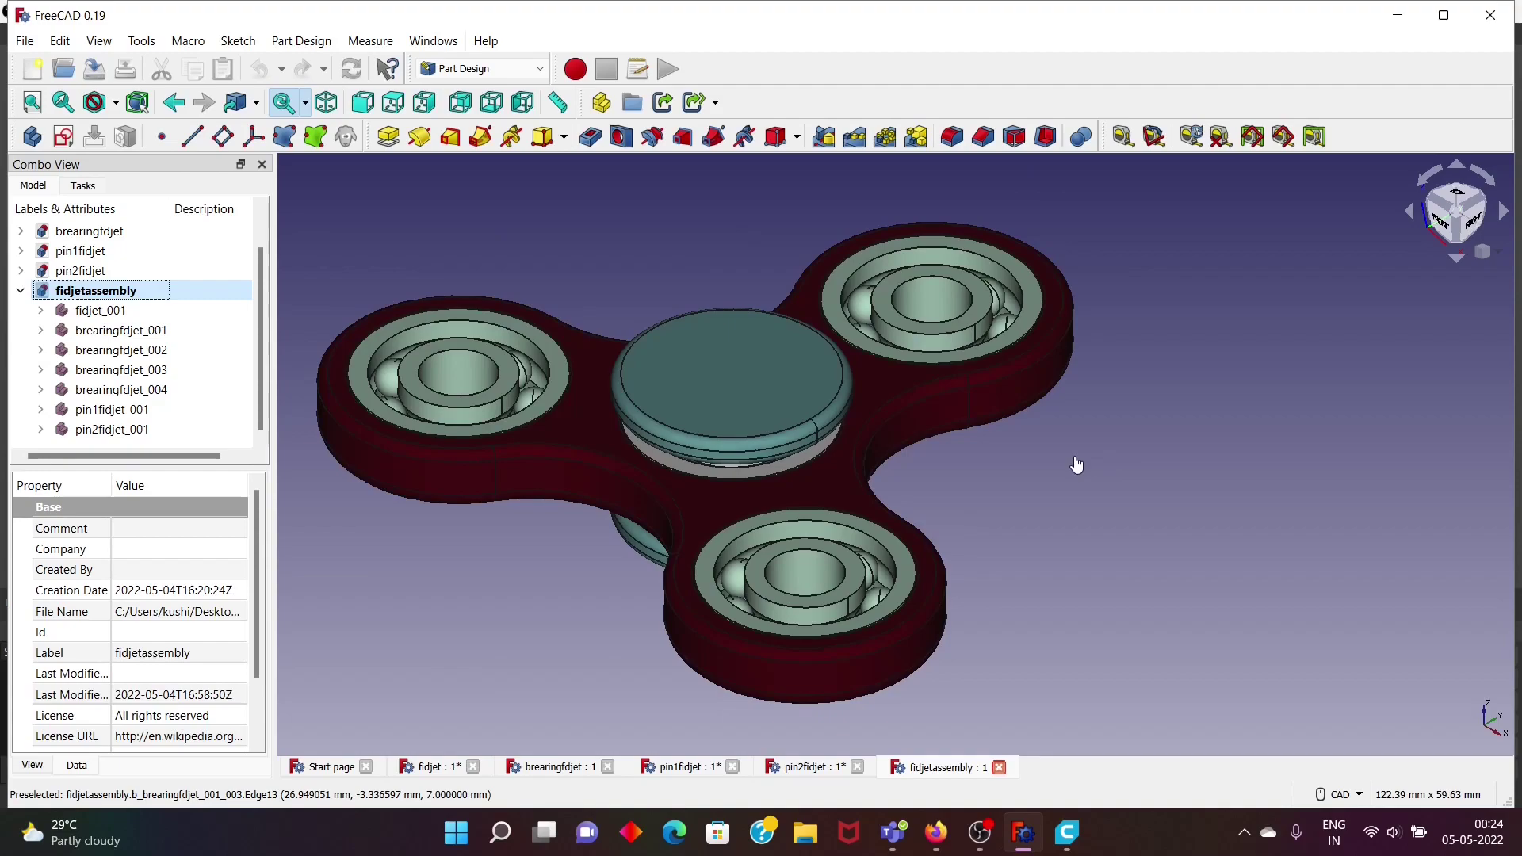
click(925, 333)
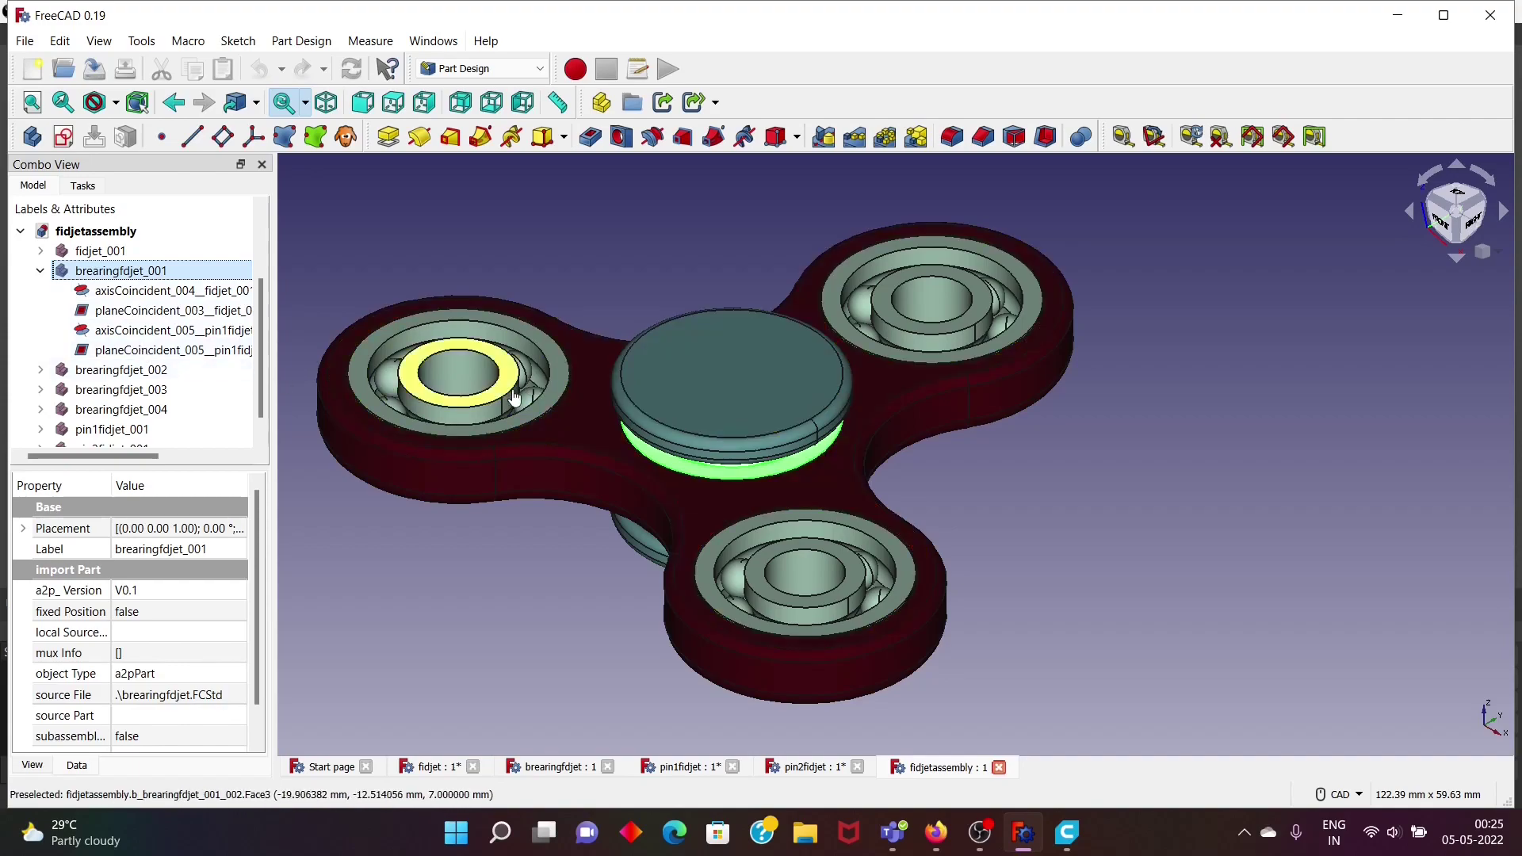
scroll(238, 363, down, 1)
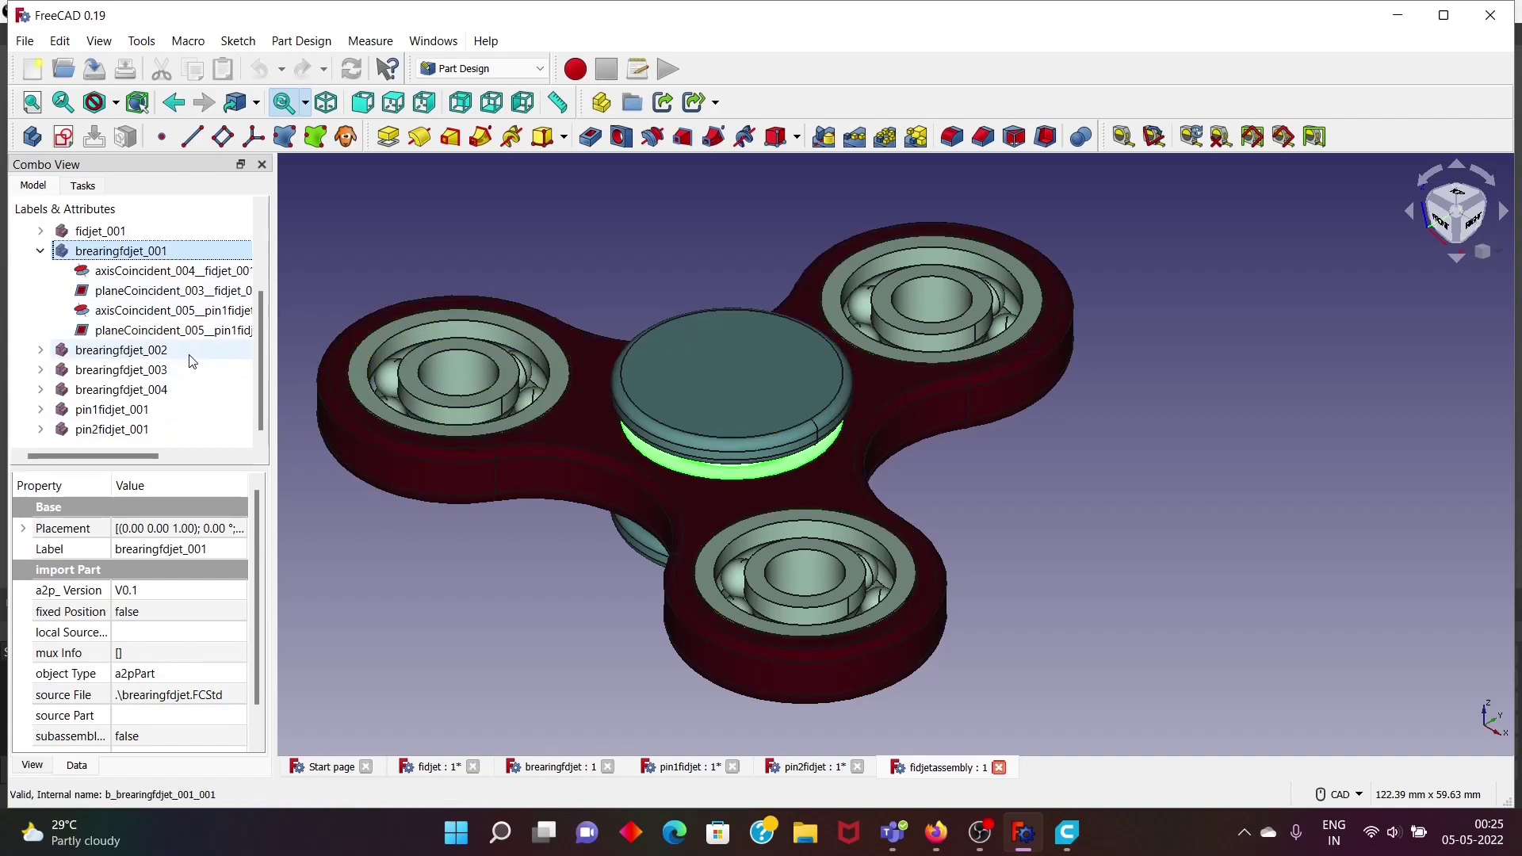
double_click(159, 403)
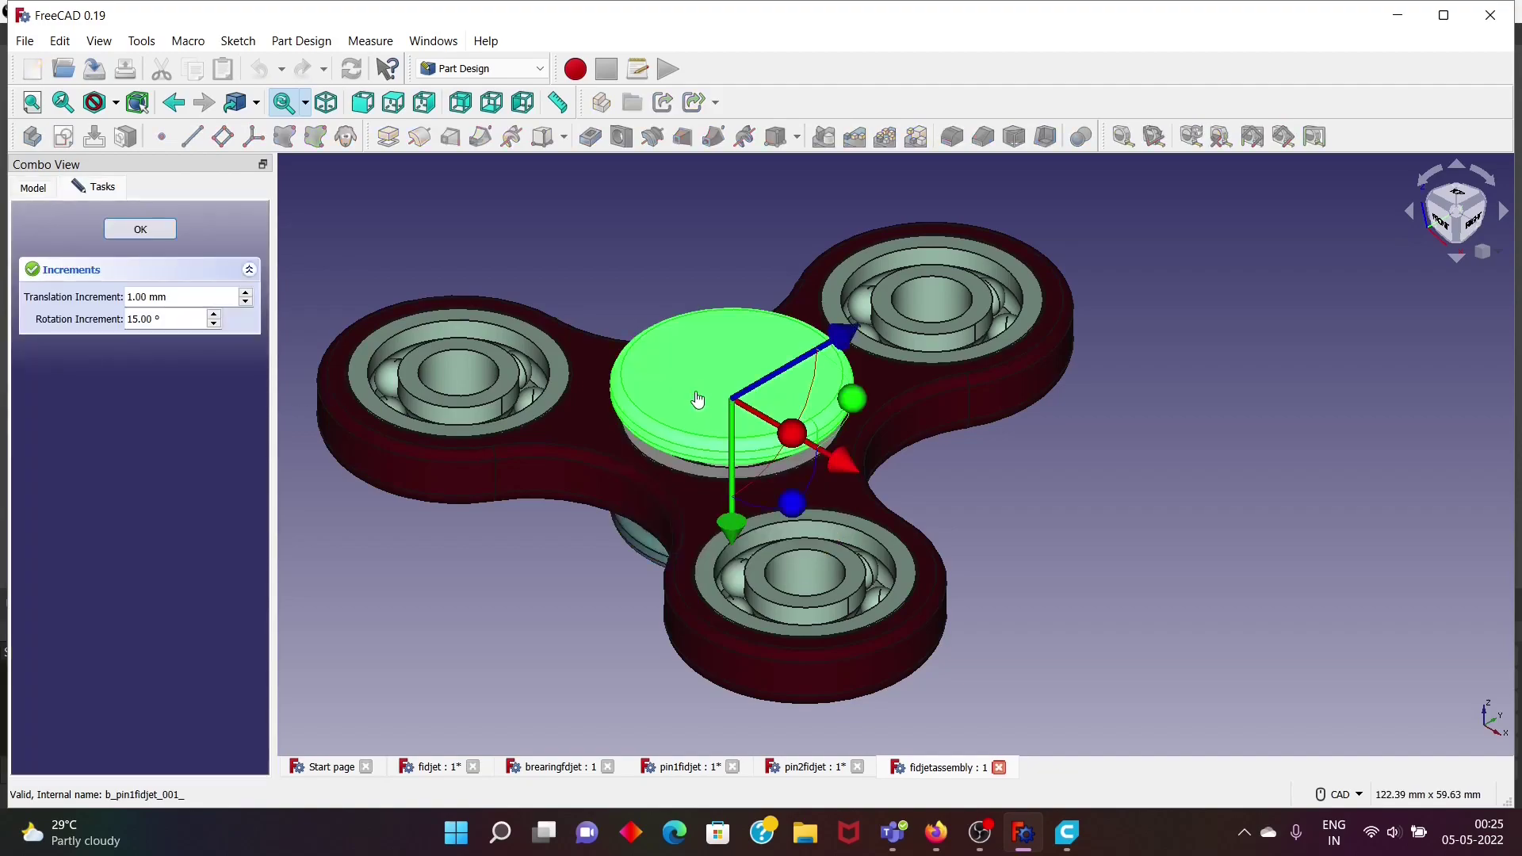
click(136, 228)
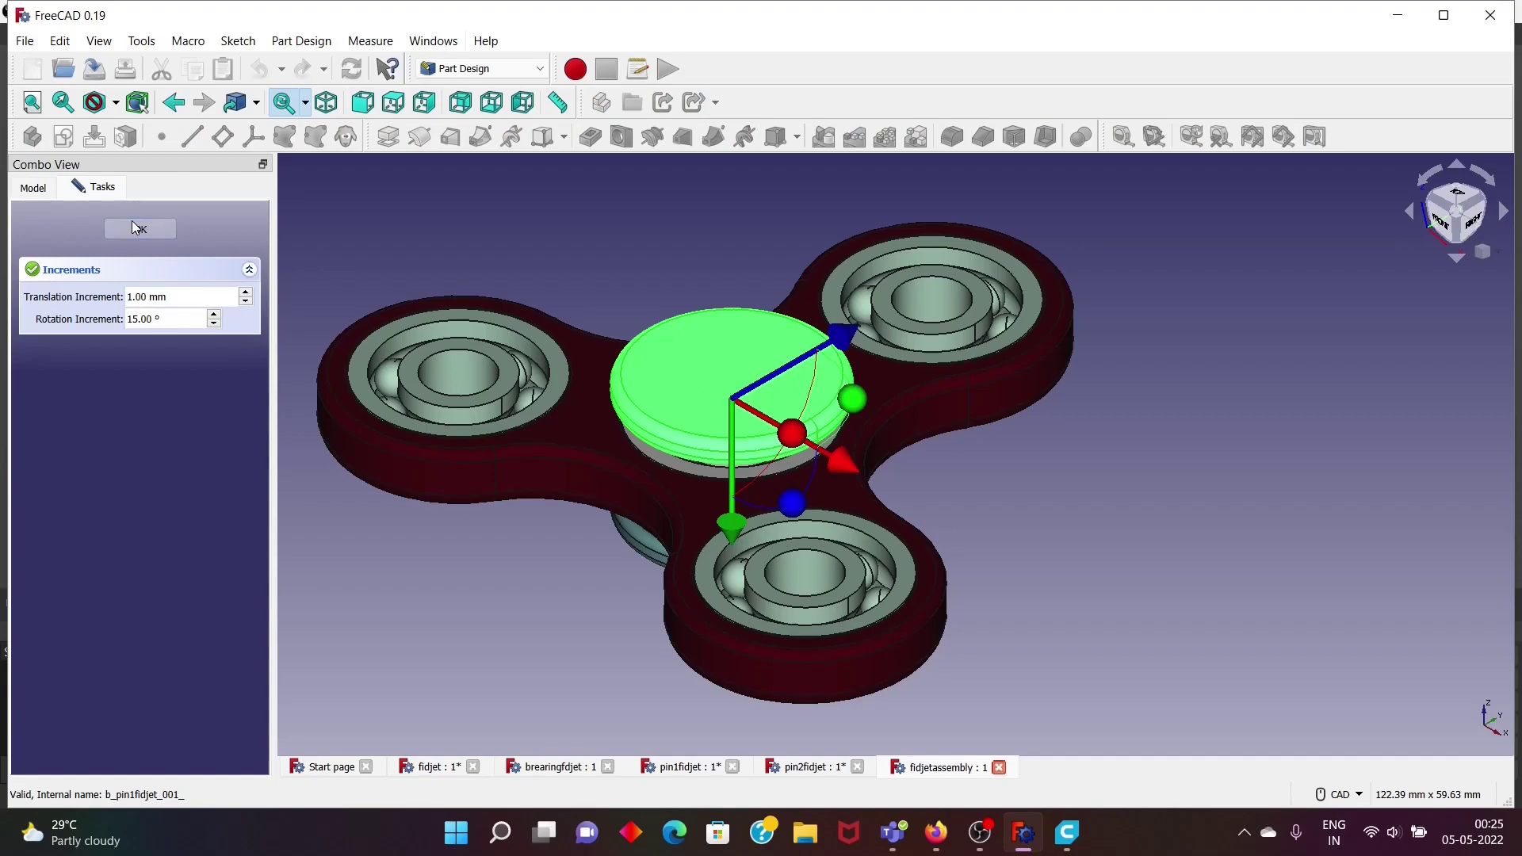
click(43, 409)
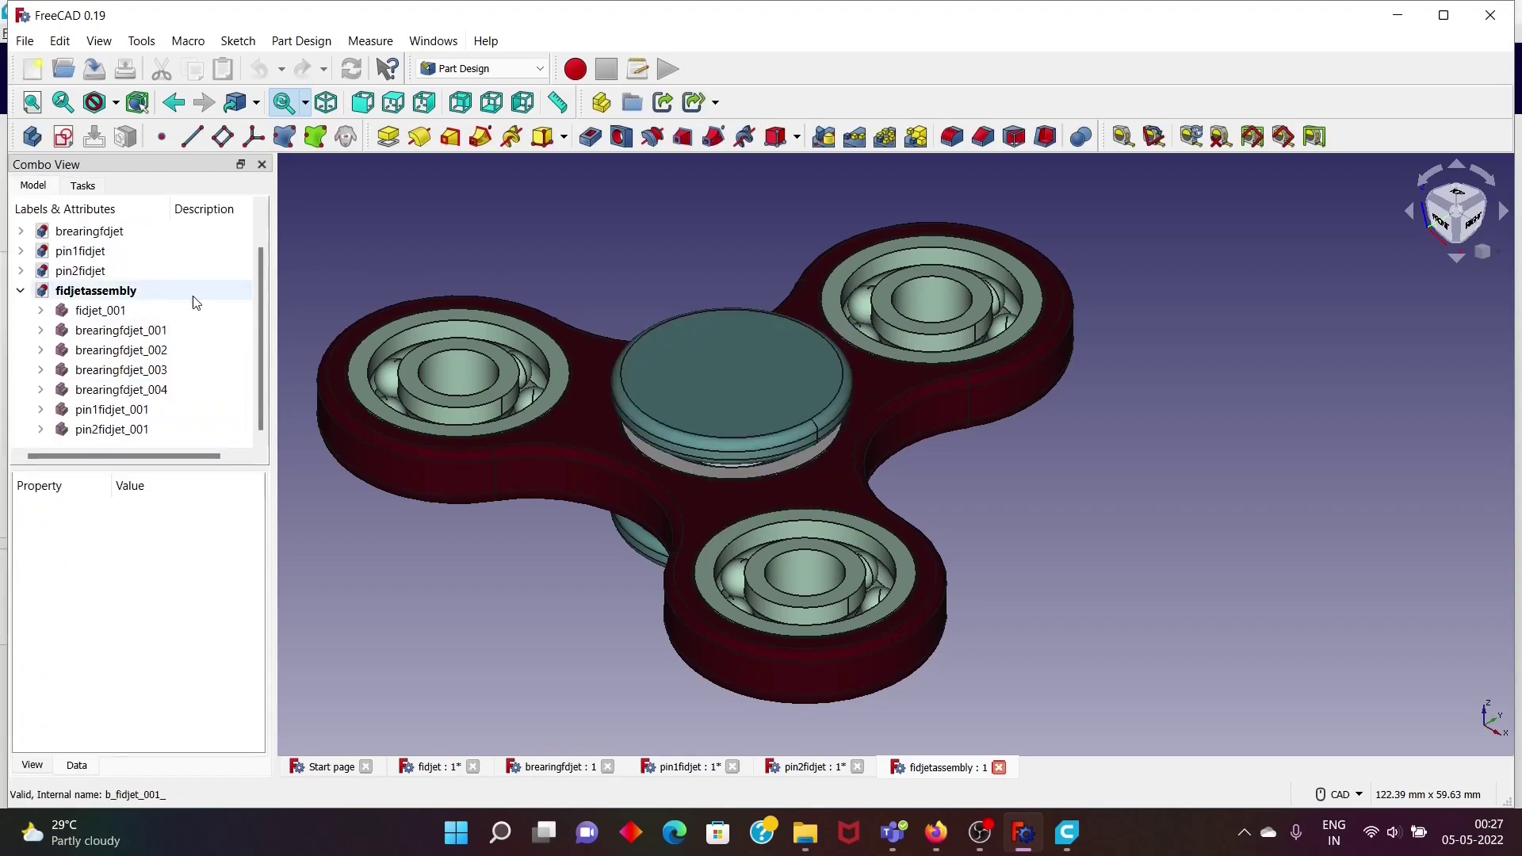
Export all seven parts of fidjetassembly, from fidjet_001 to pin2fidjet_001, as an STL Mesh named fidjetassembly-2 in the designtable folder.
click(123, 311)
ctrl+click(123, 331)
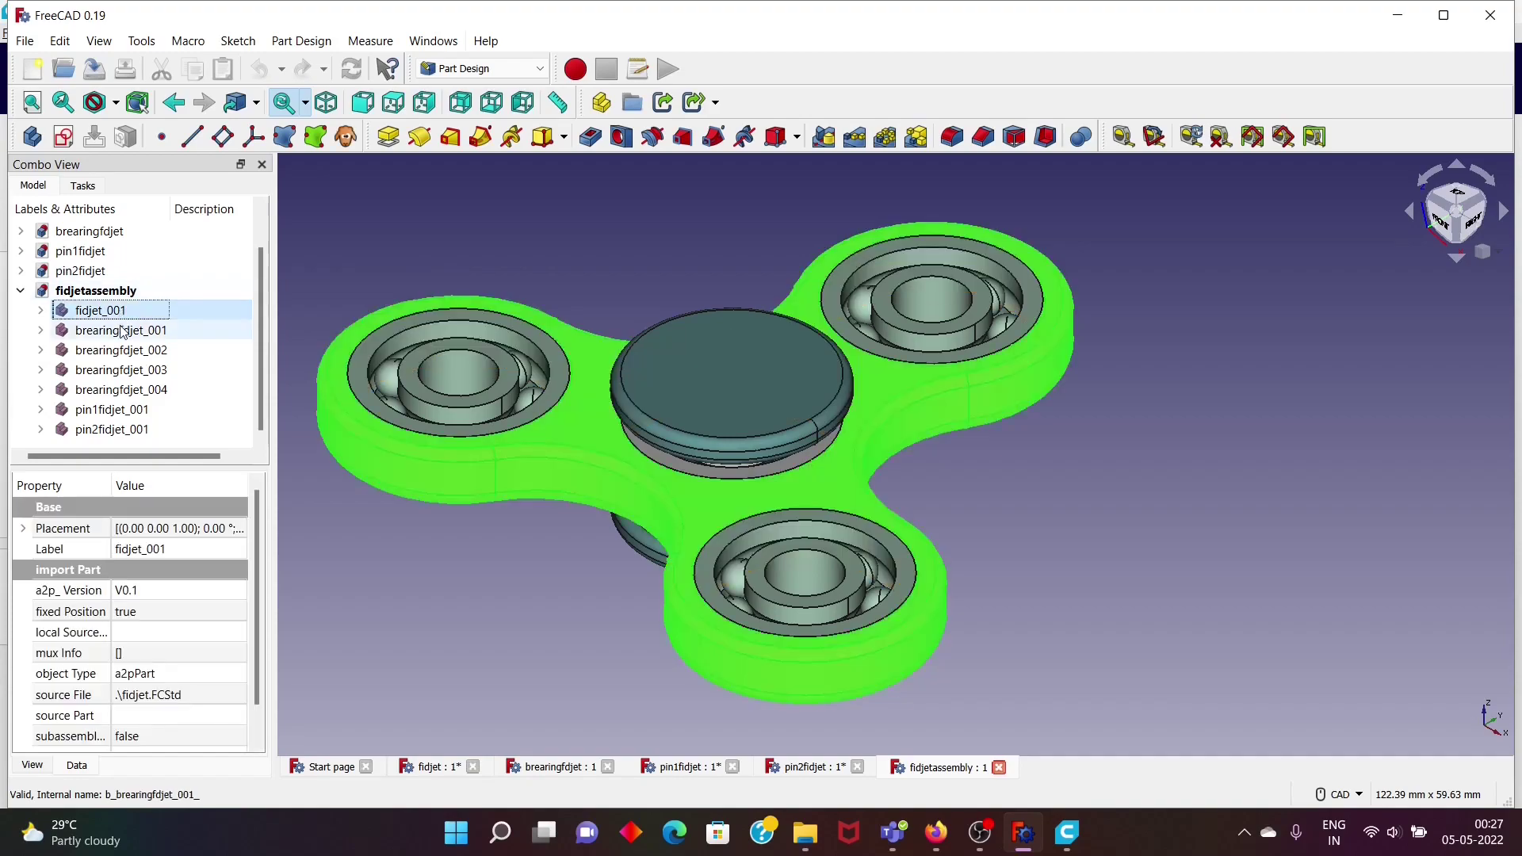
ctrl+click(122, 351)
ctrl+click(123, 369)
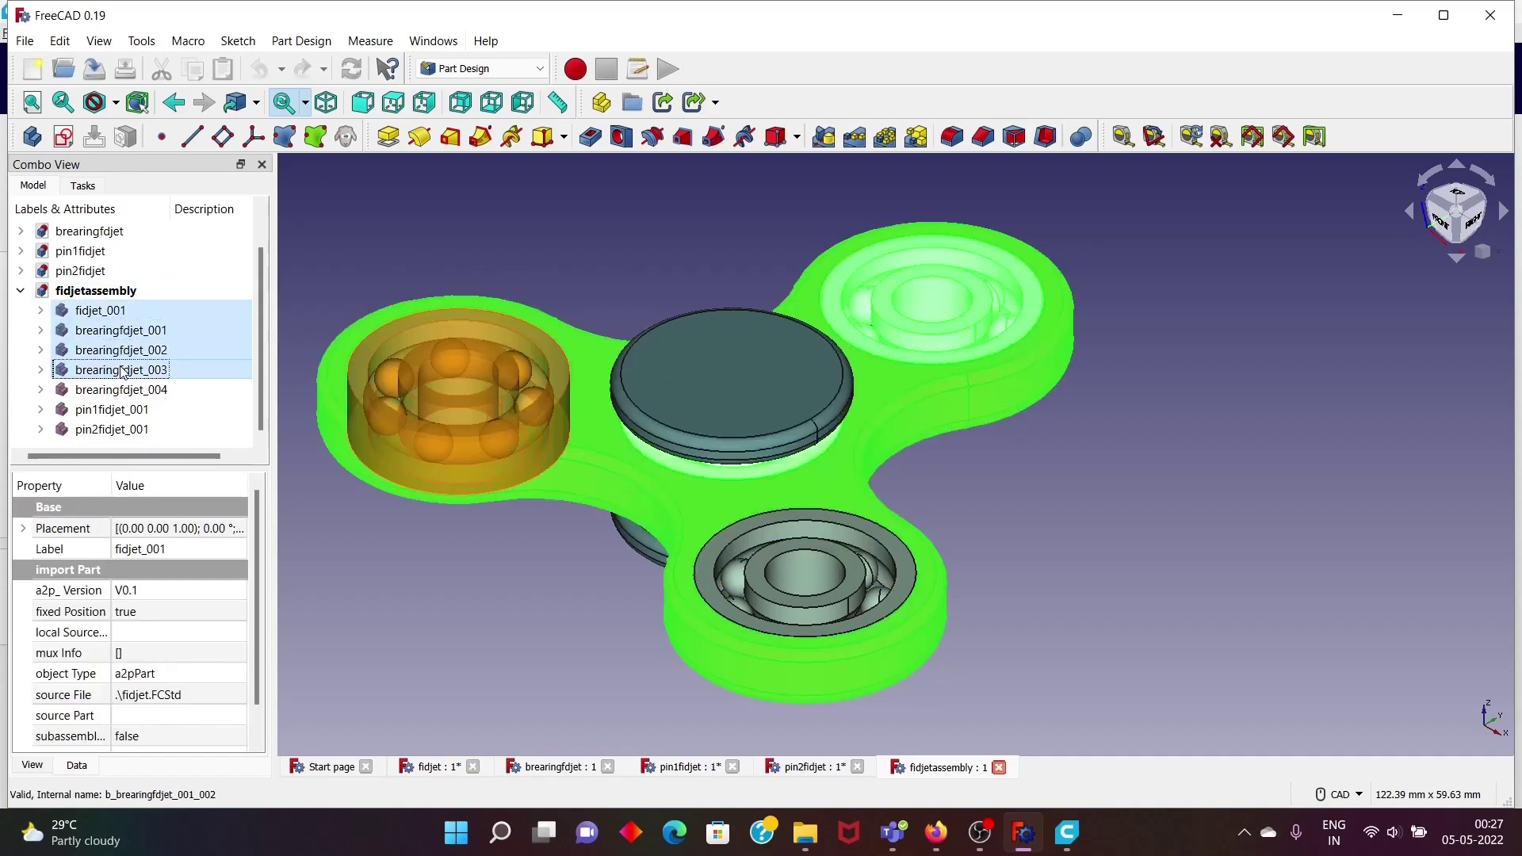
ctrl+click(123, 389)
ctrl+click(122, 407)
ctrl+click(119, 428)
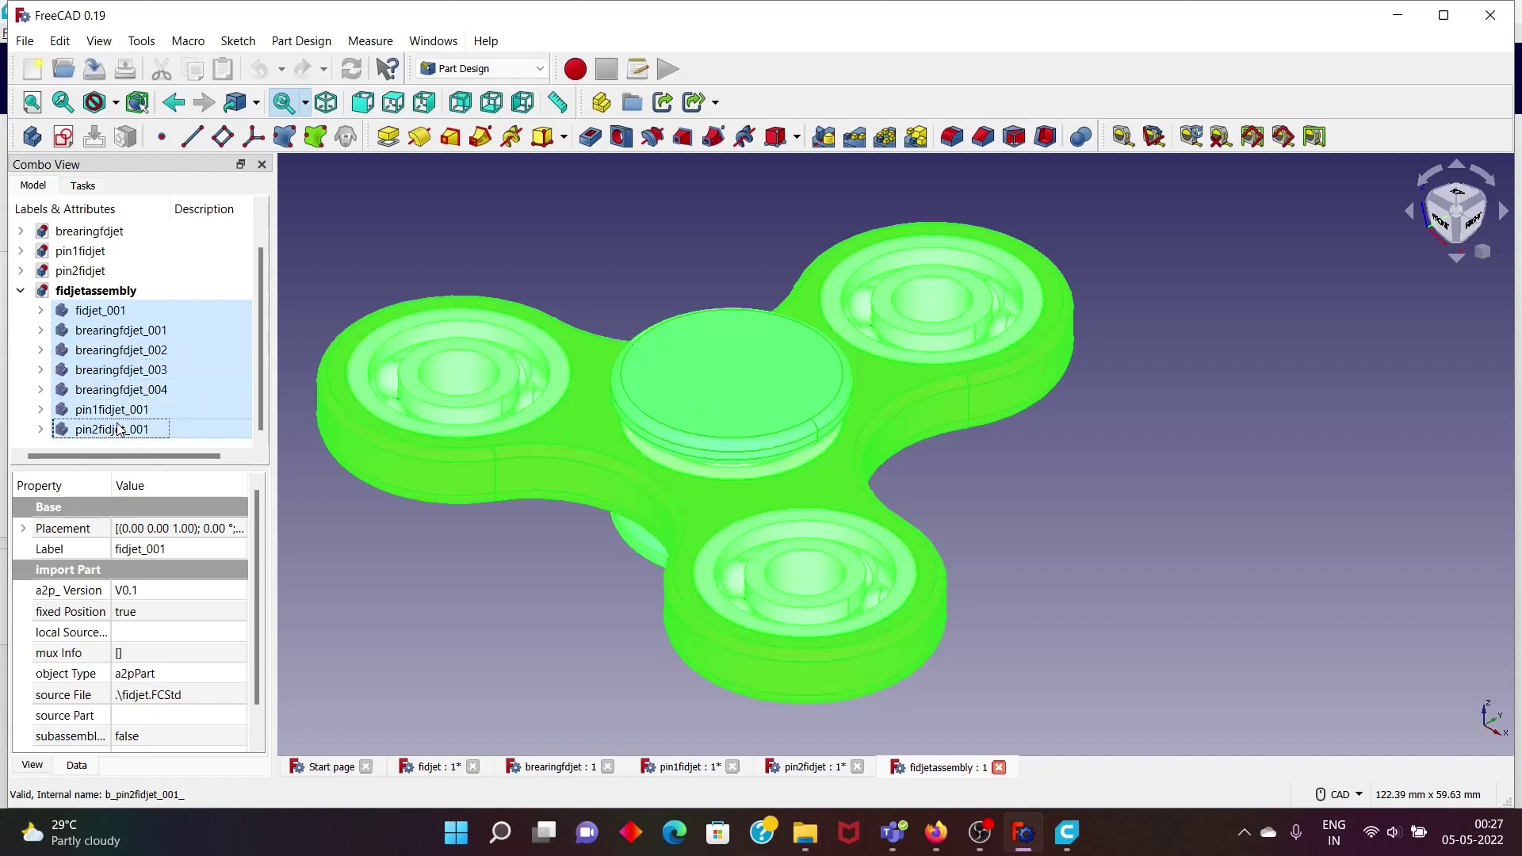
click(25, 41)
click(60, 310)
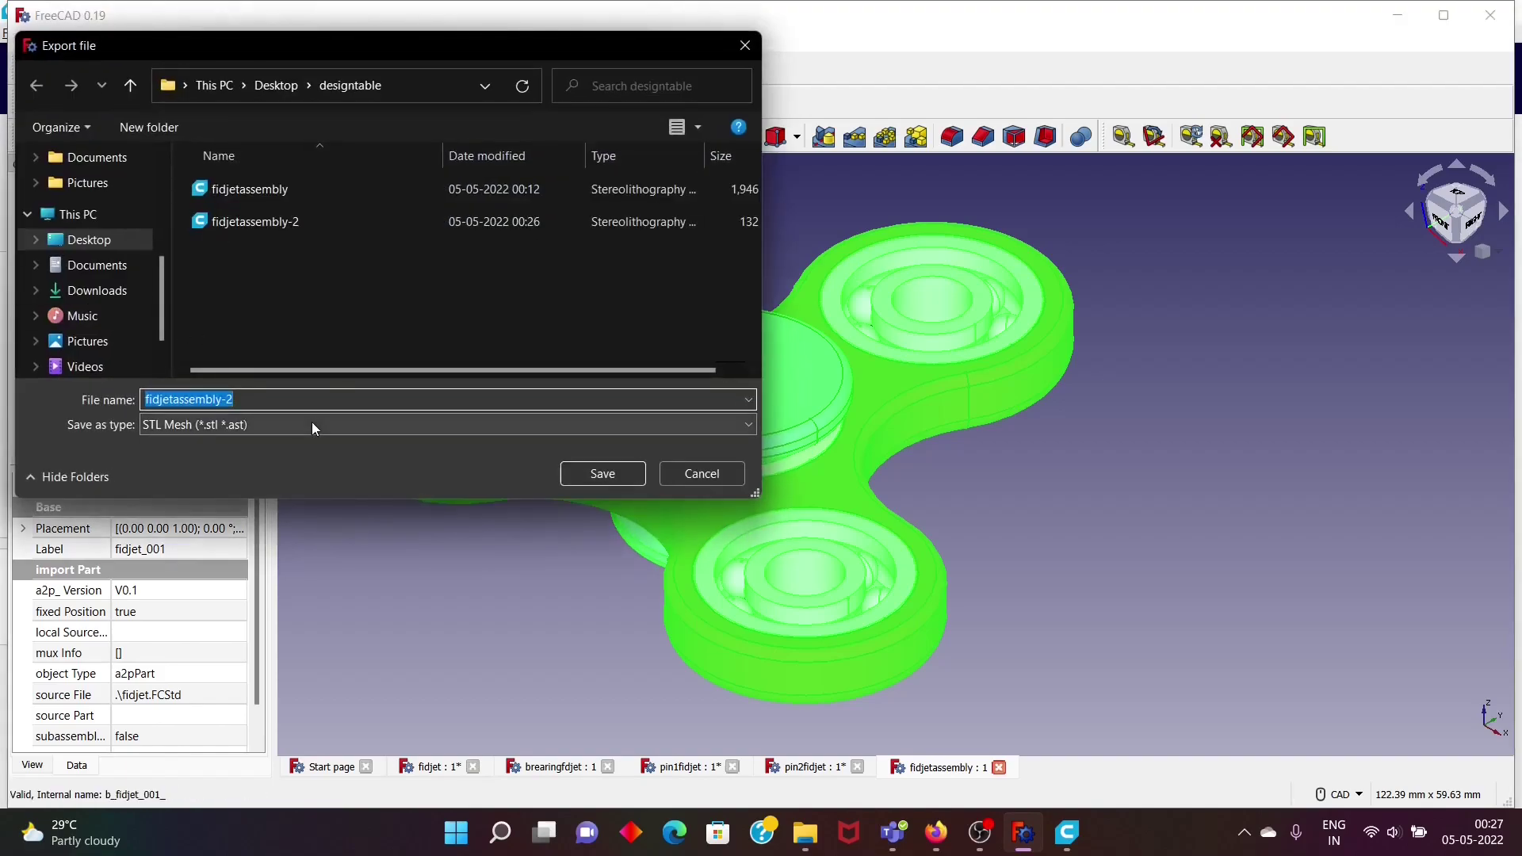
click(312, 424)
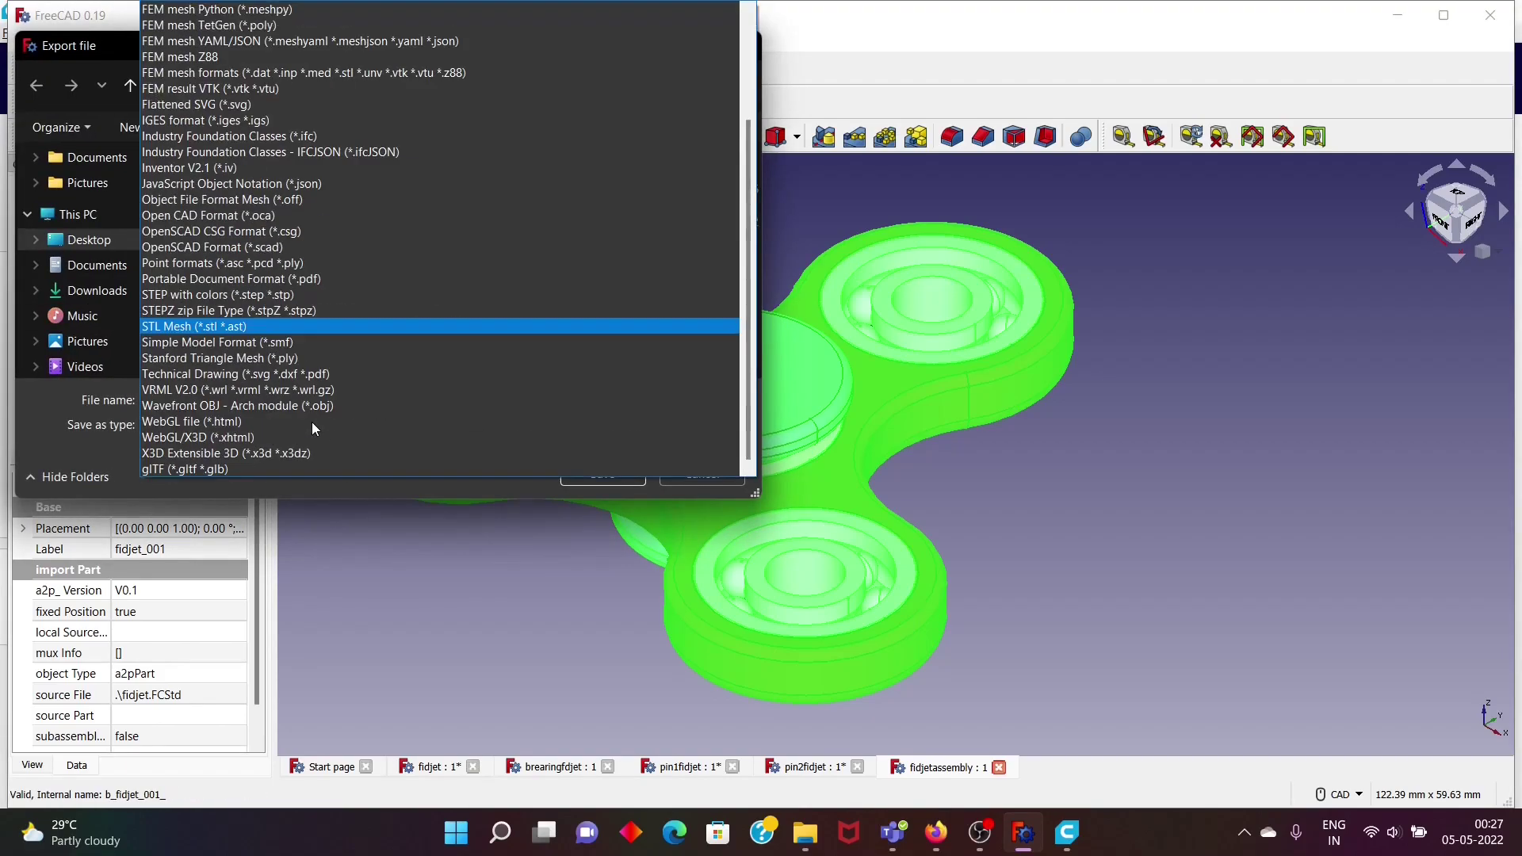
click(349, 325)
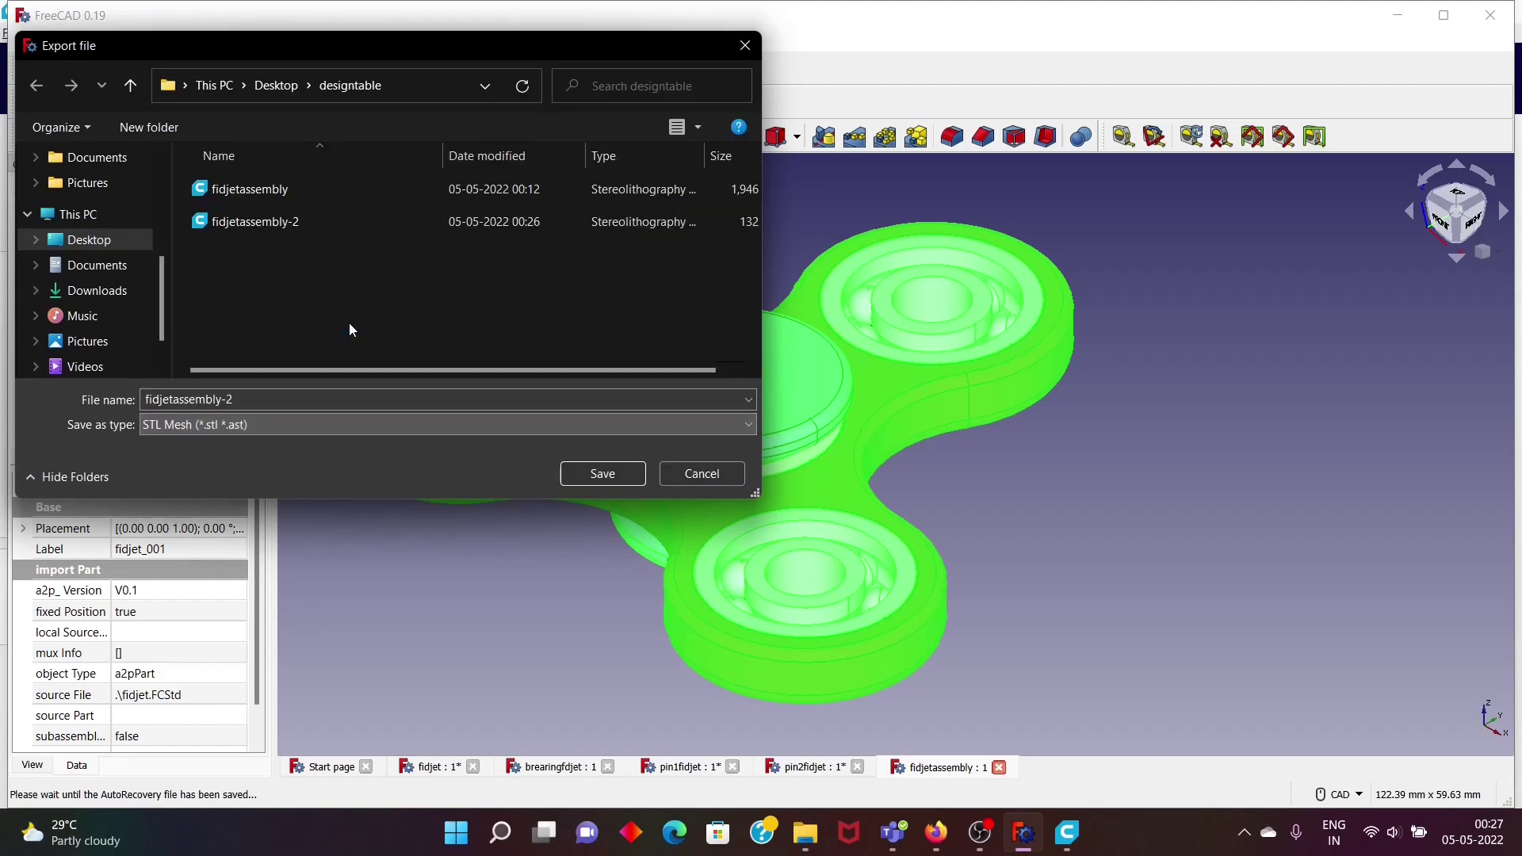
click(602, 474)
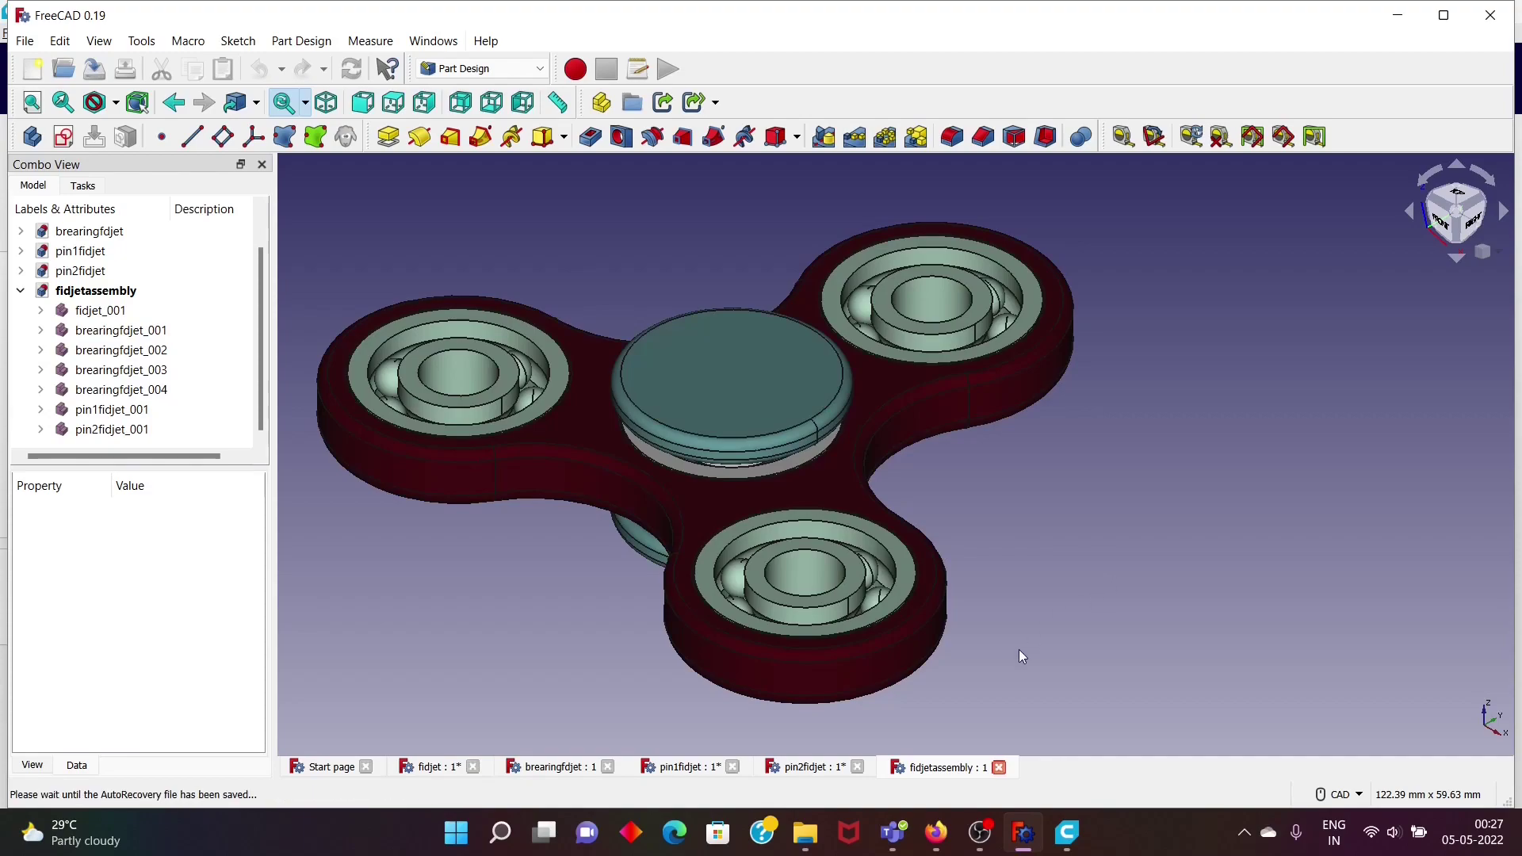
Switch to Ultimaker Cura with the exported fidjetassembly-2 model on the Ultimaker S5 build plate.
click(805, 832)
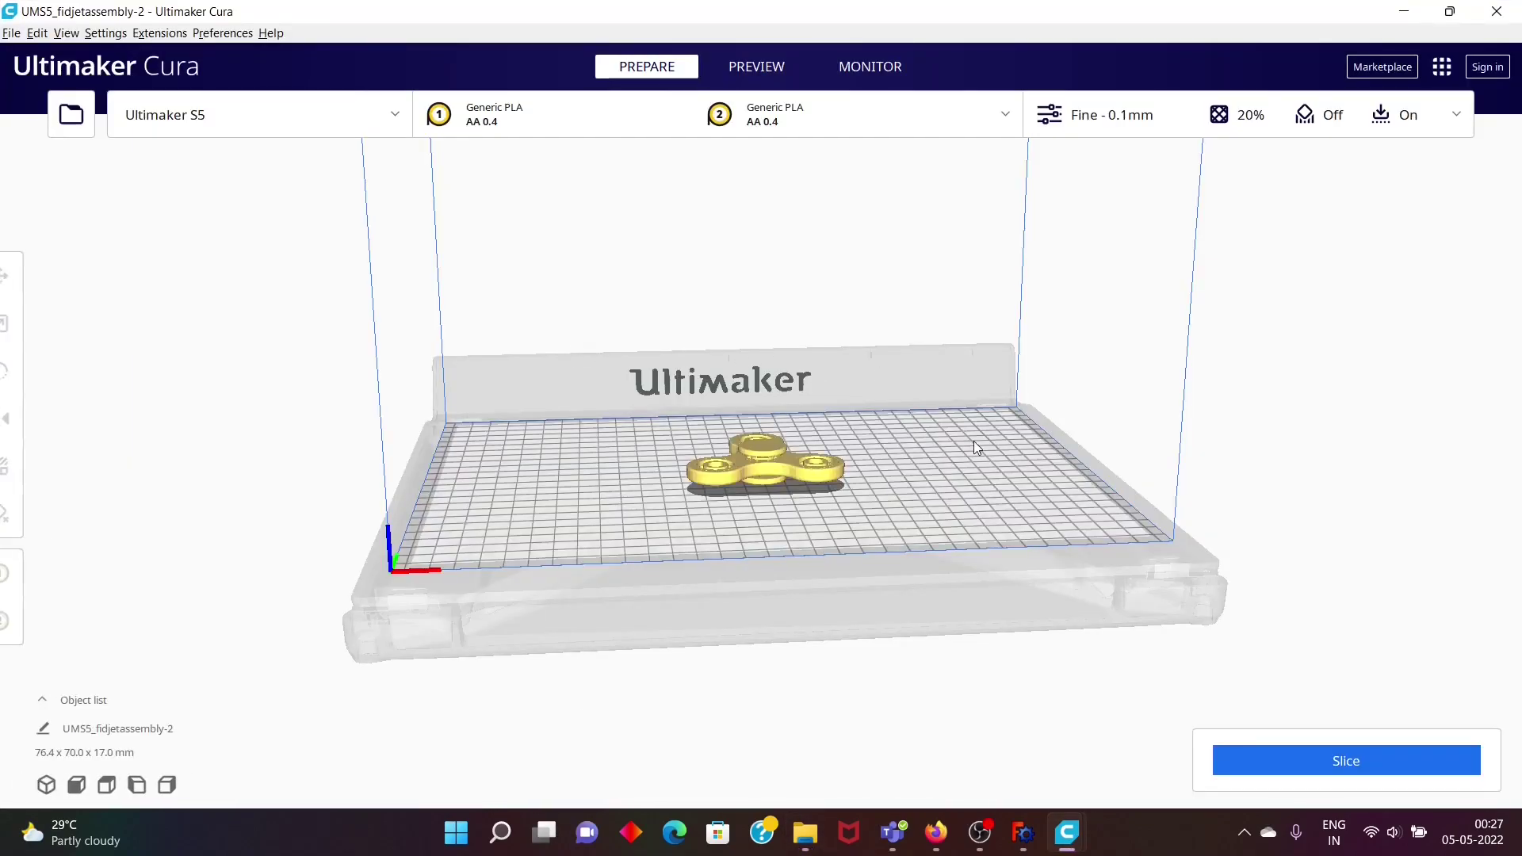
scroll(973, 440, up, 4)
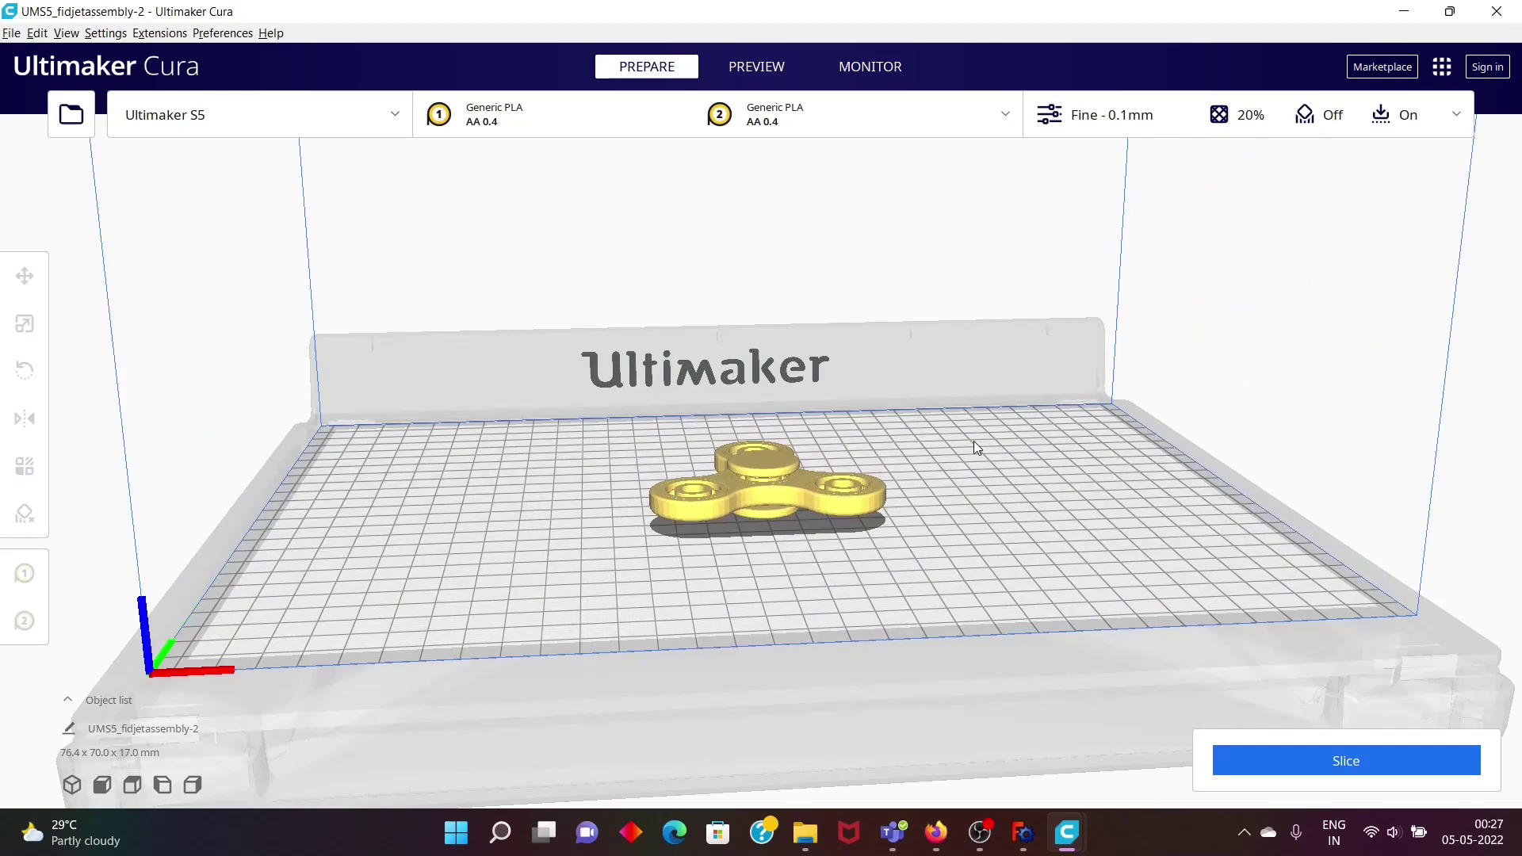
Slice the fidjetassembly-2 model for the Ultimaker S5 using the existing Fine - 0.1mm print profile.
scroll(973, 441, up, 5)
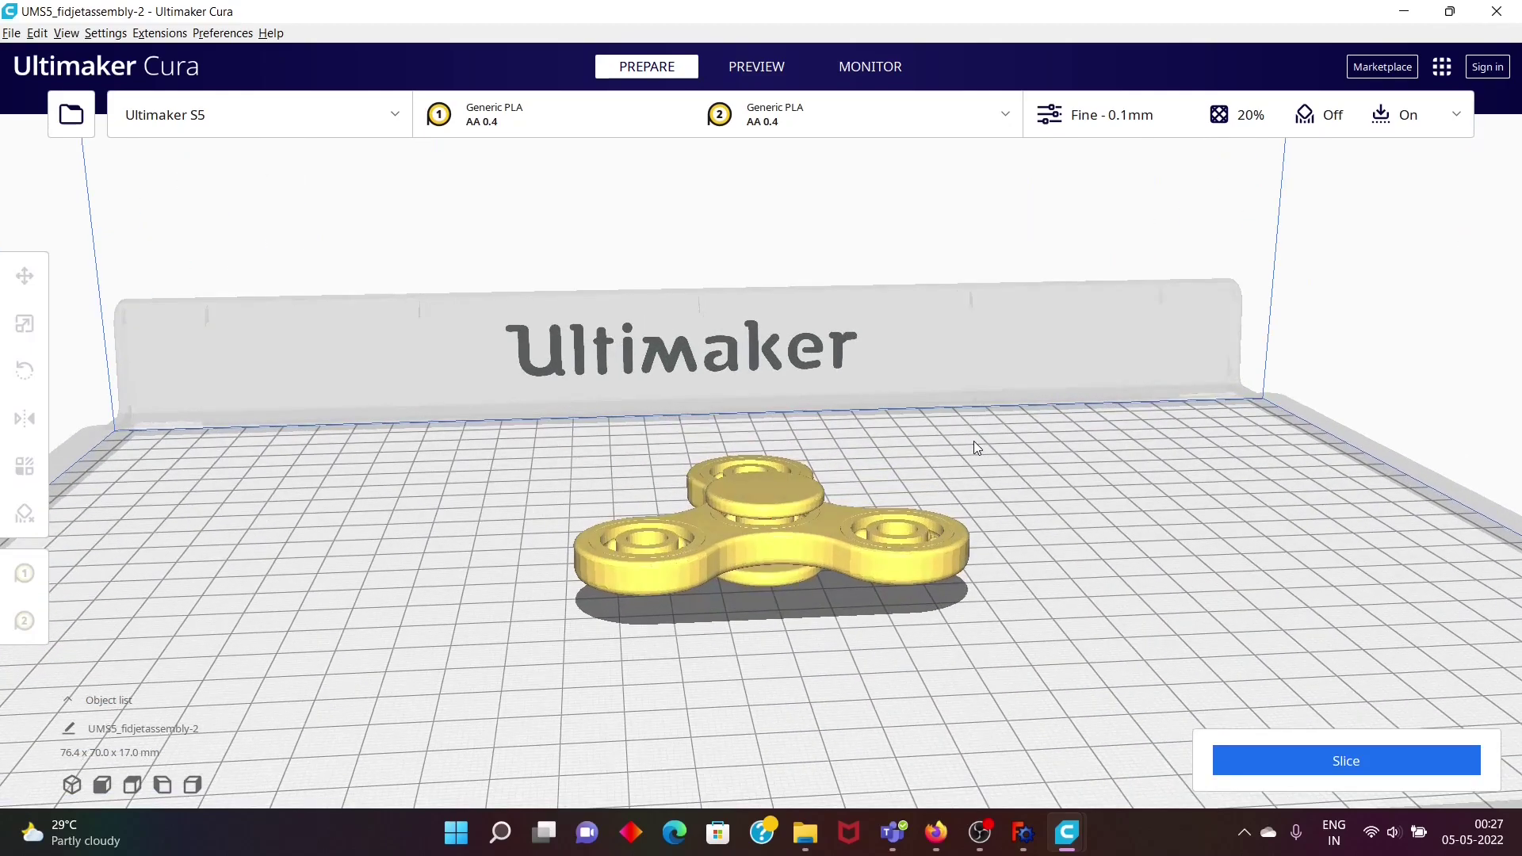
scroll(974, 442, up, 4)
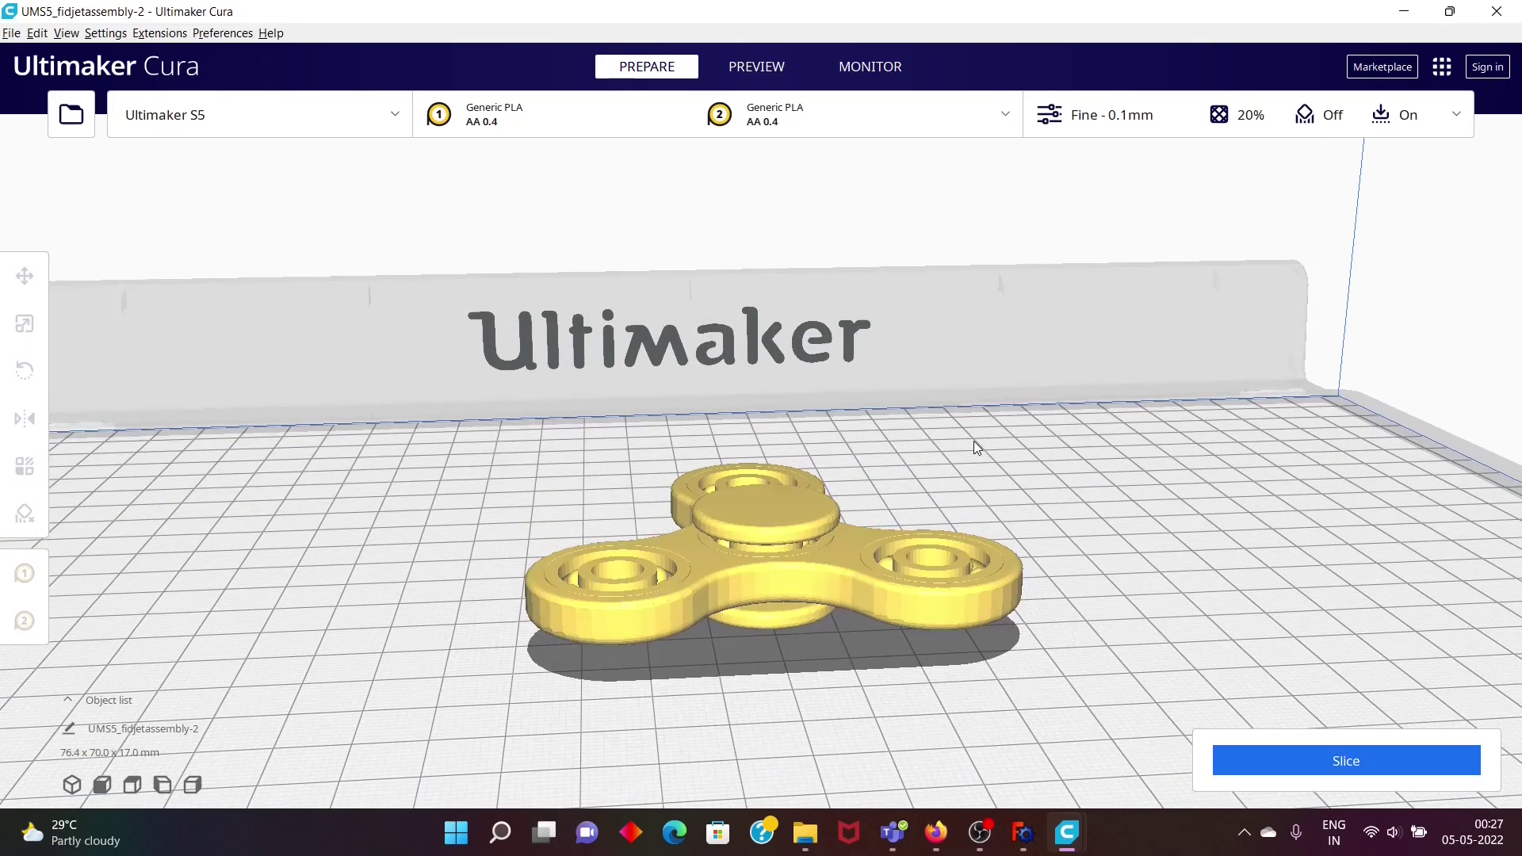
click(1278, 773)
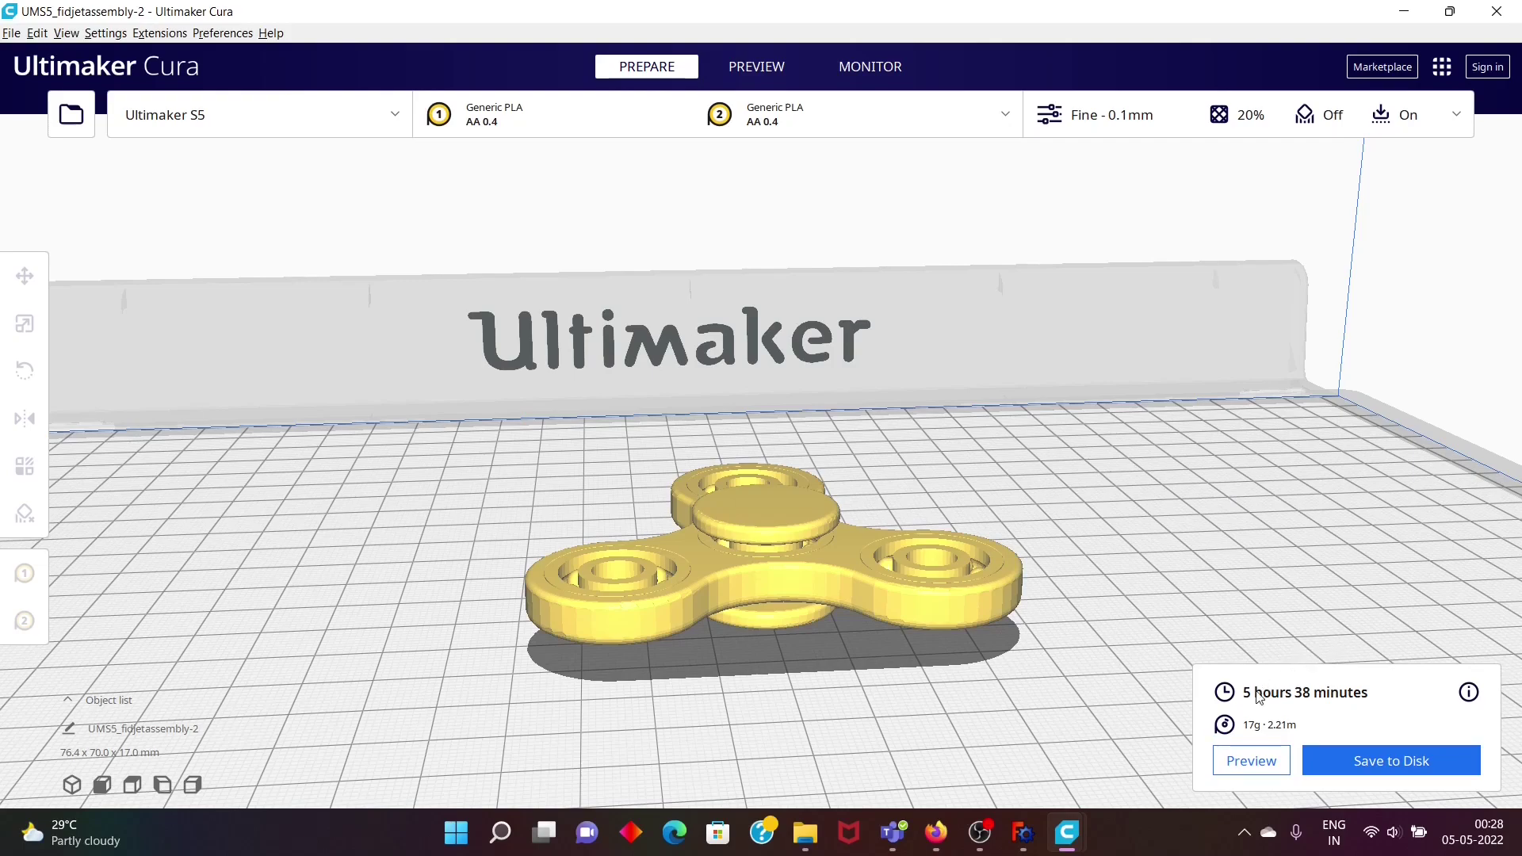
Preview the sliced fidget spinner in Layer view and play the toolpath simulation to examine how its uppermost layer is printed.
click(1233, 765)
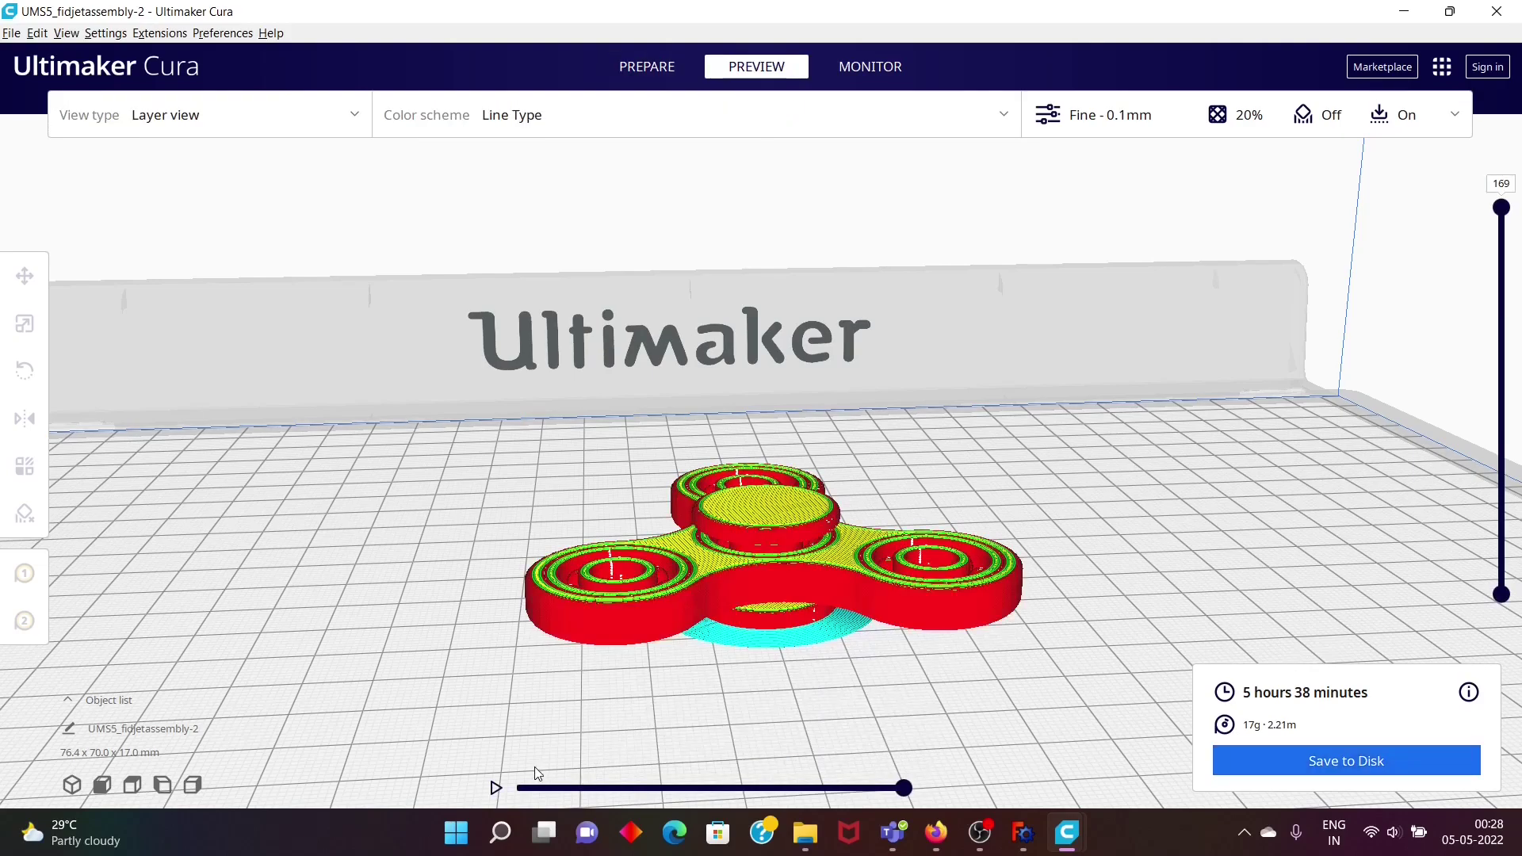
click(497, 790)
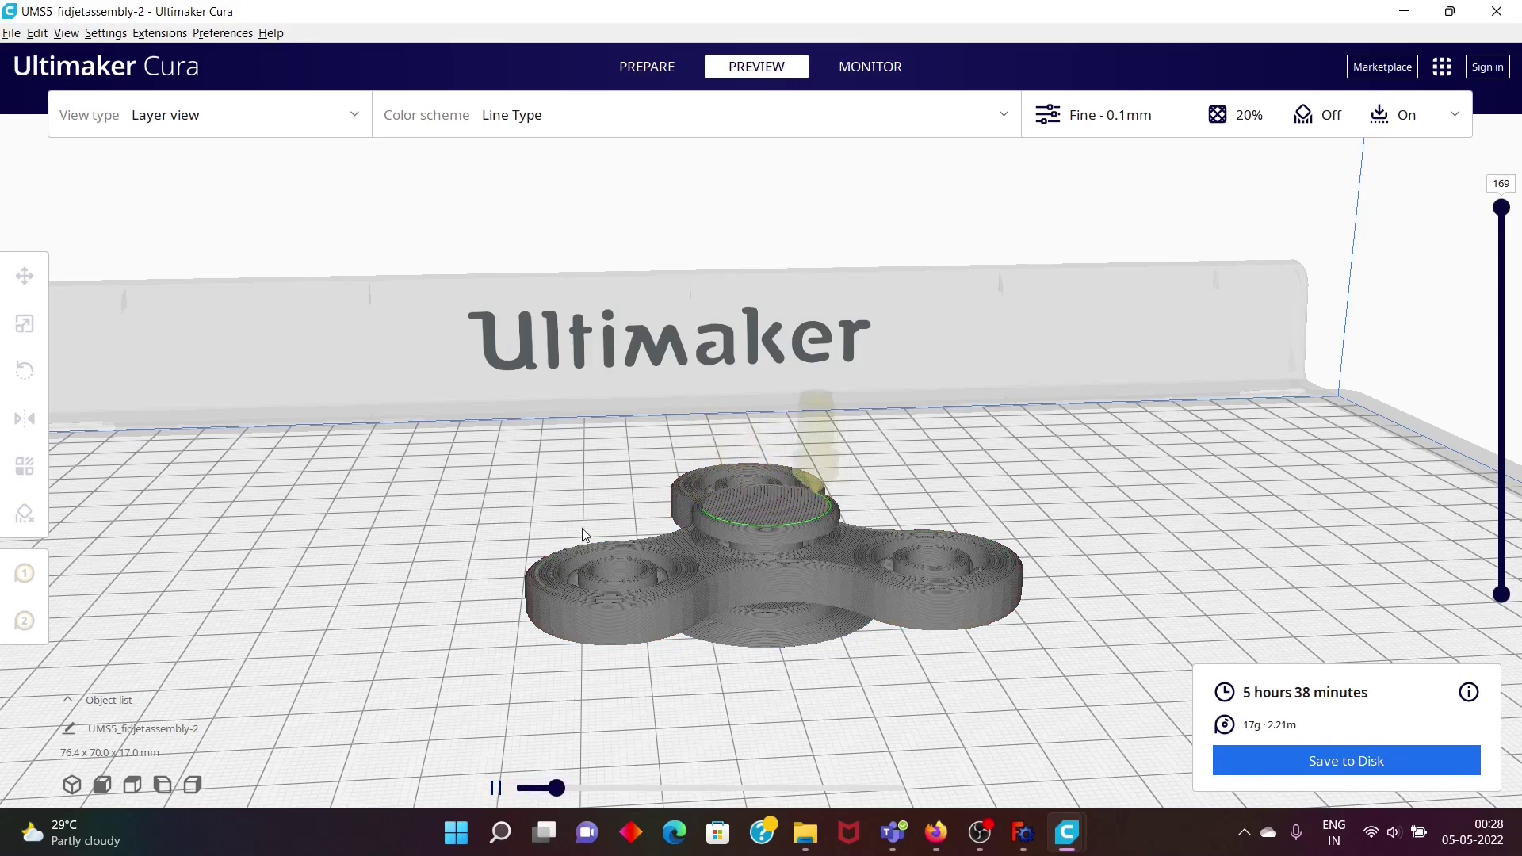
scroll(923, 492, up, 5)
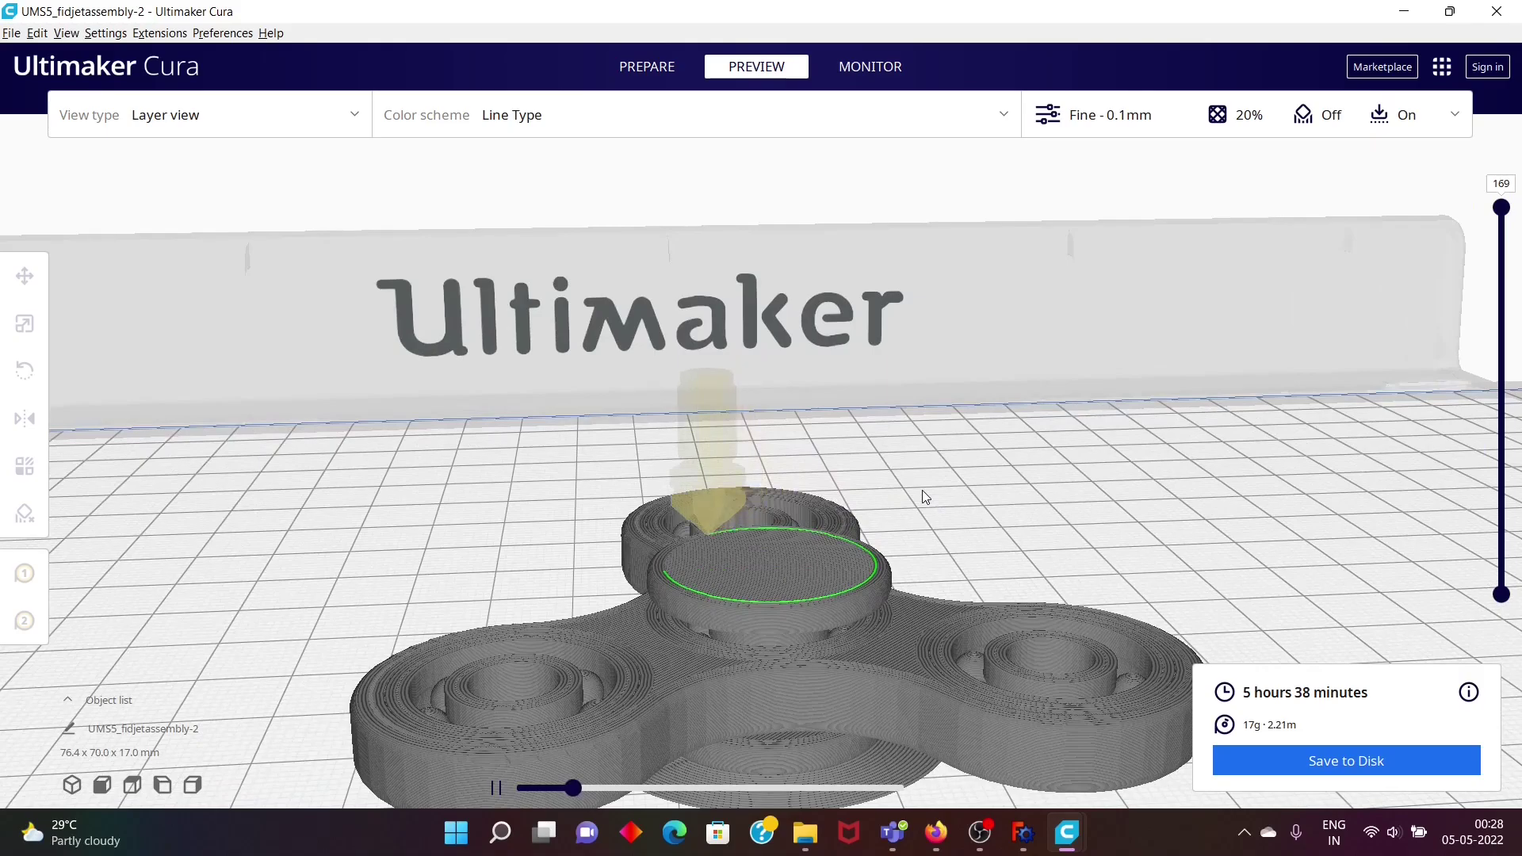
scroll(921, 489, down, 5)
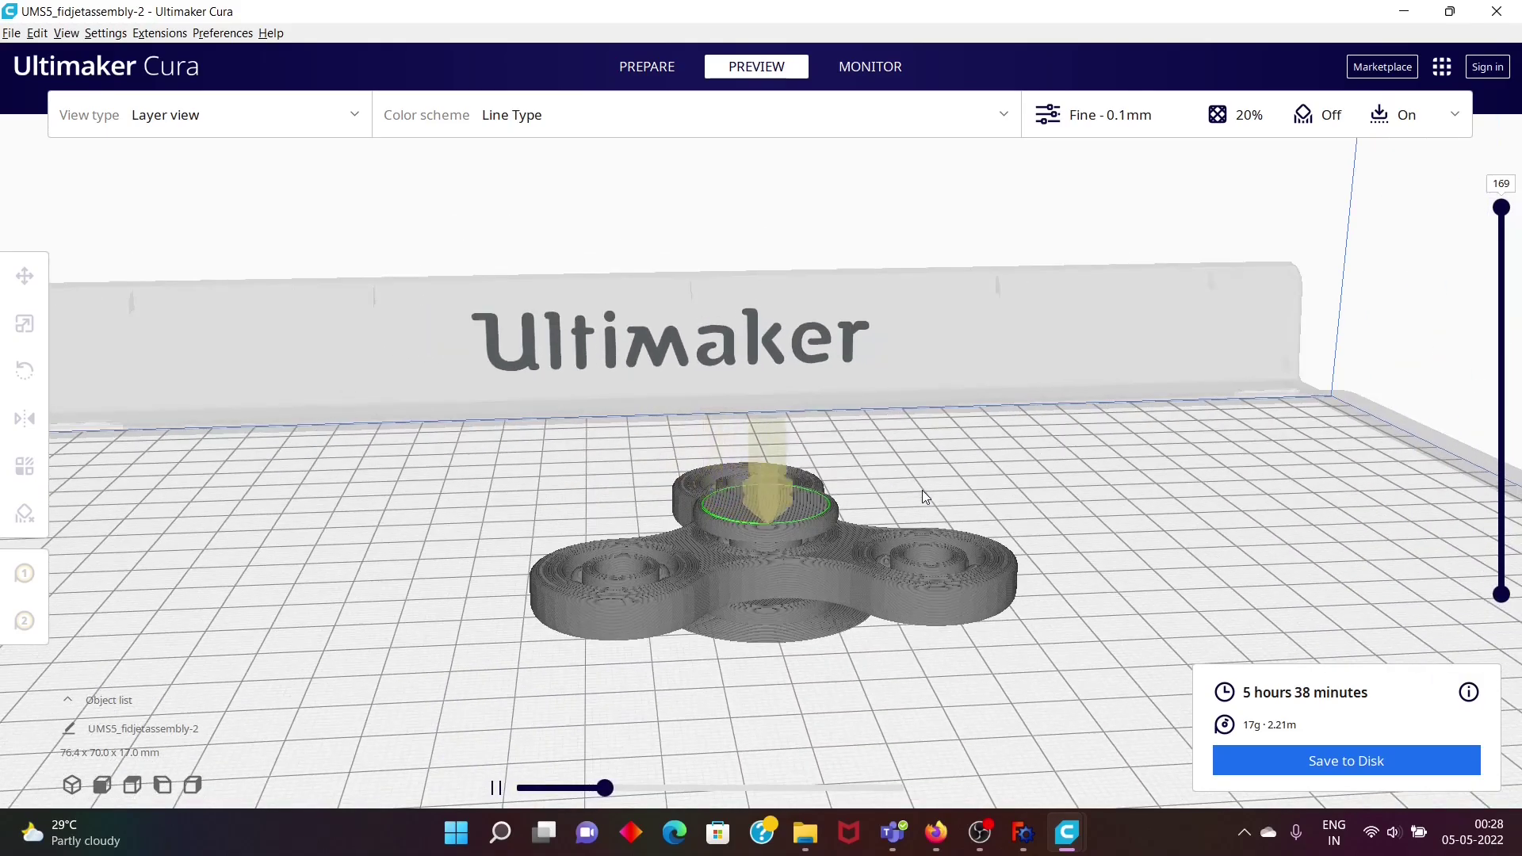